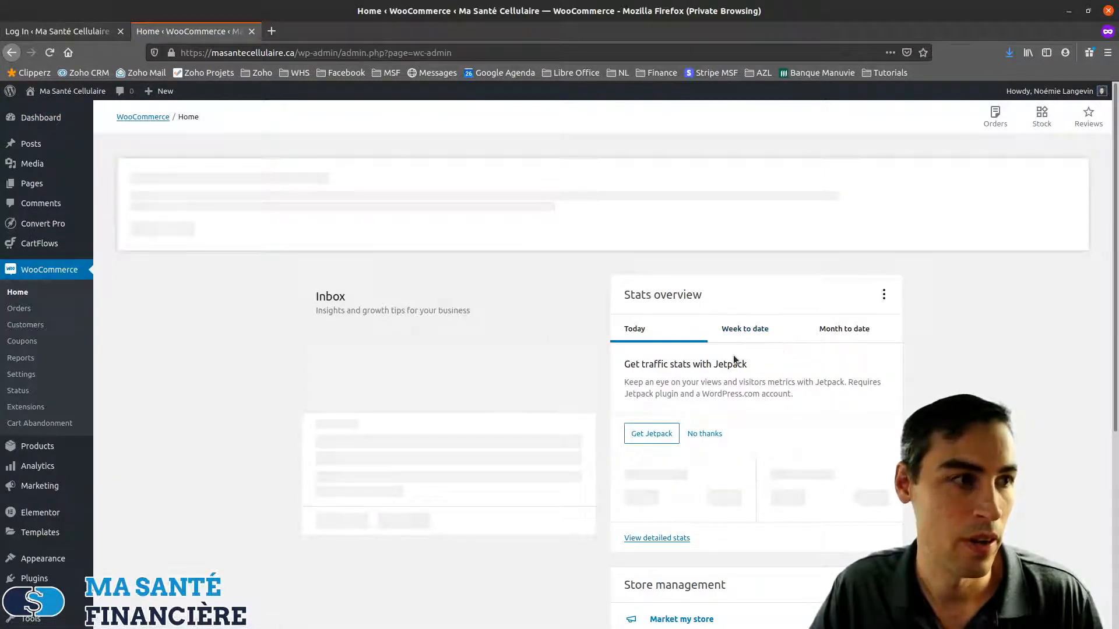
Step: Open the store's list of all products and look through the existing items
scroll(733, 356, down, 5)
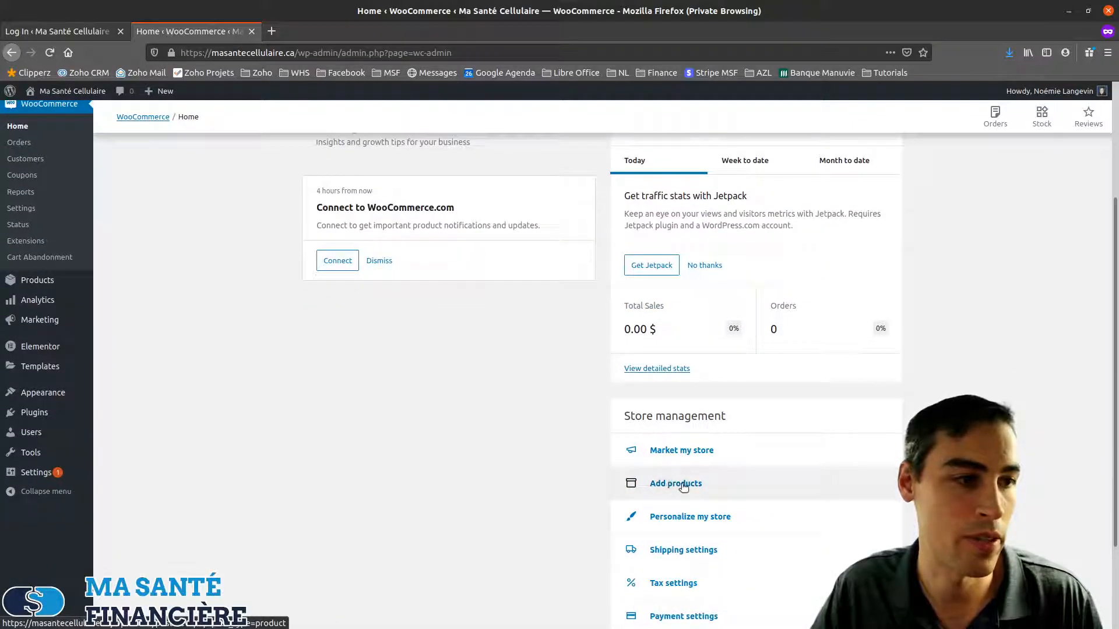
mouse_move(37, 283)
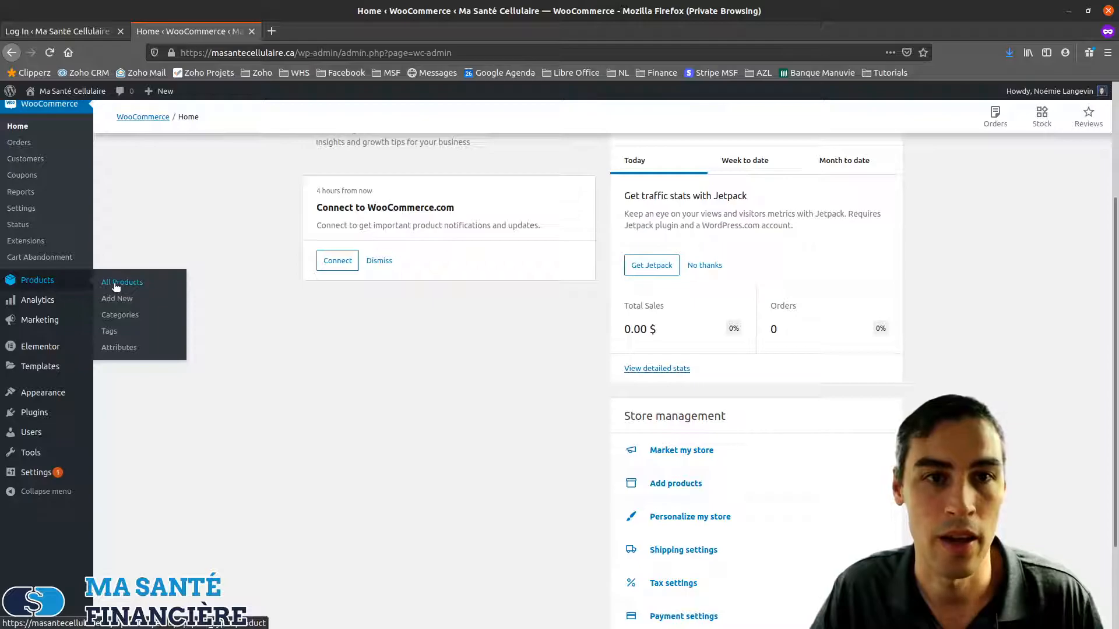
click(38, 283)
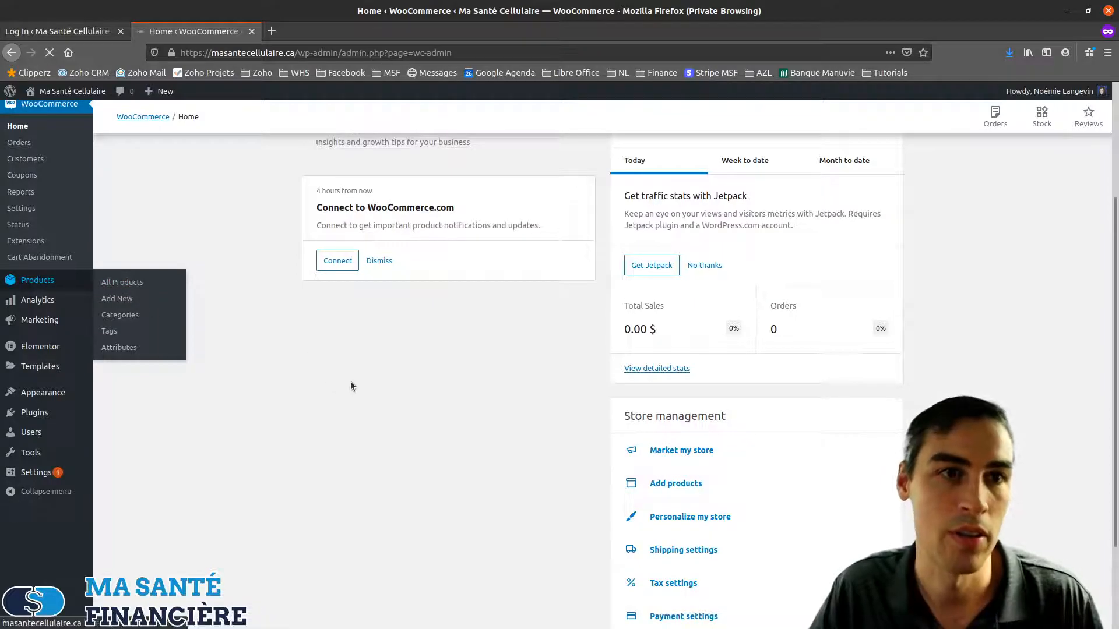
scroll(226, 394, down, 10)
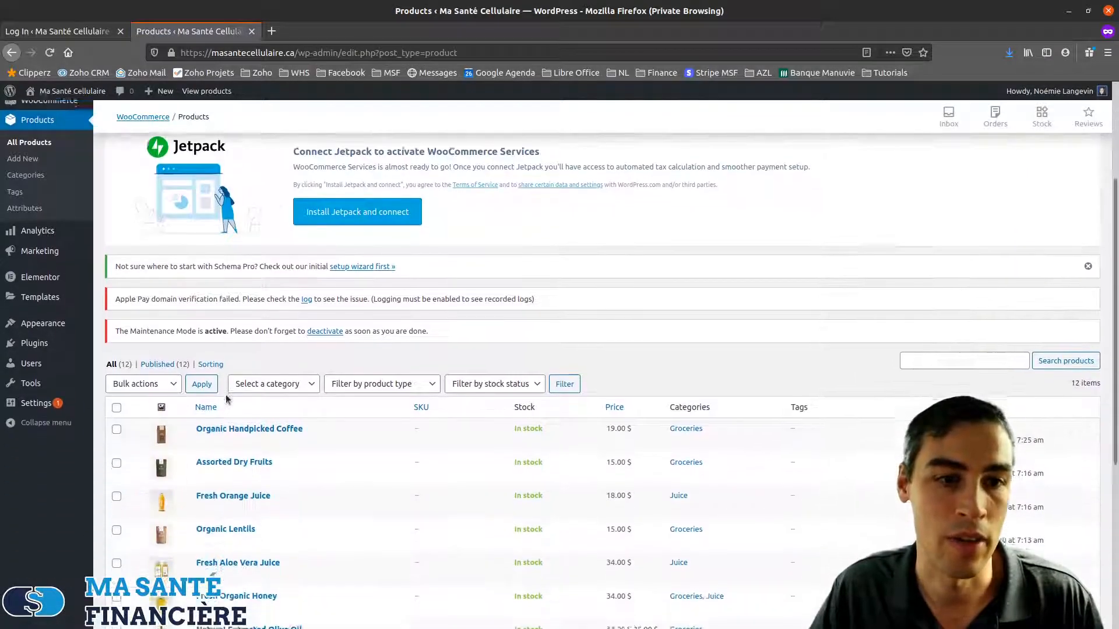
scroll(250, 353, up, 8)
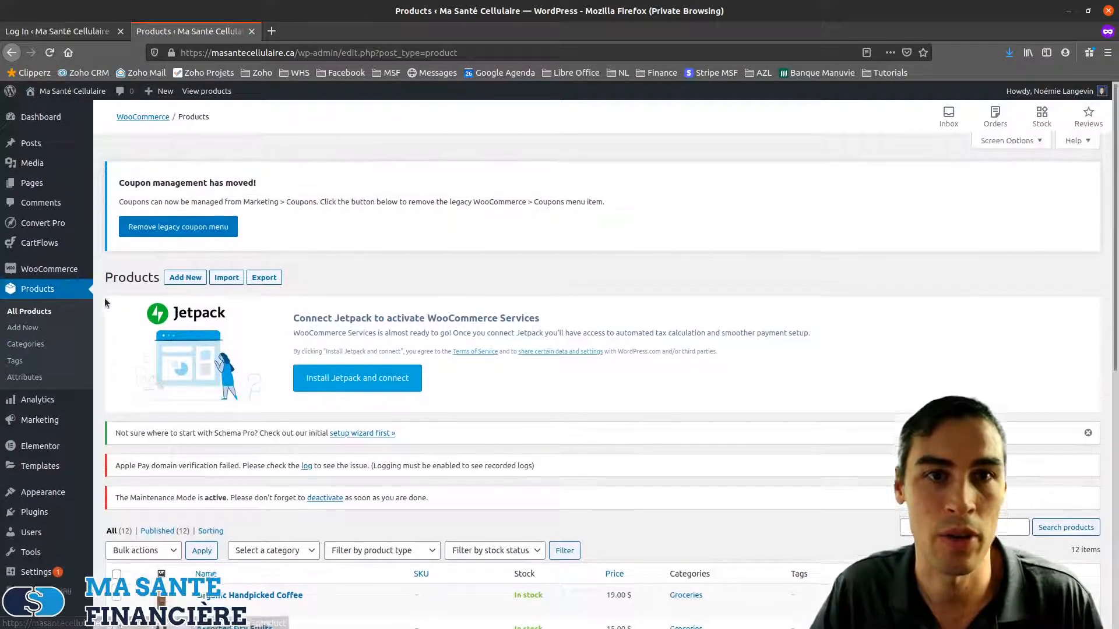
scroll(112, 302, up, 2)
Step: Return to the WooCommerce home page and start adding a new product from the store management options
mouse_move(59, 269)
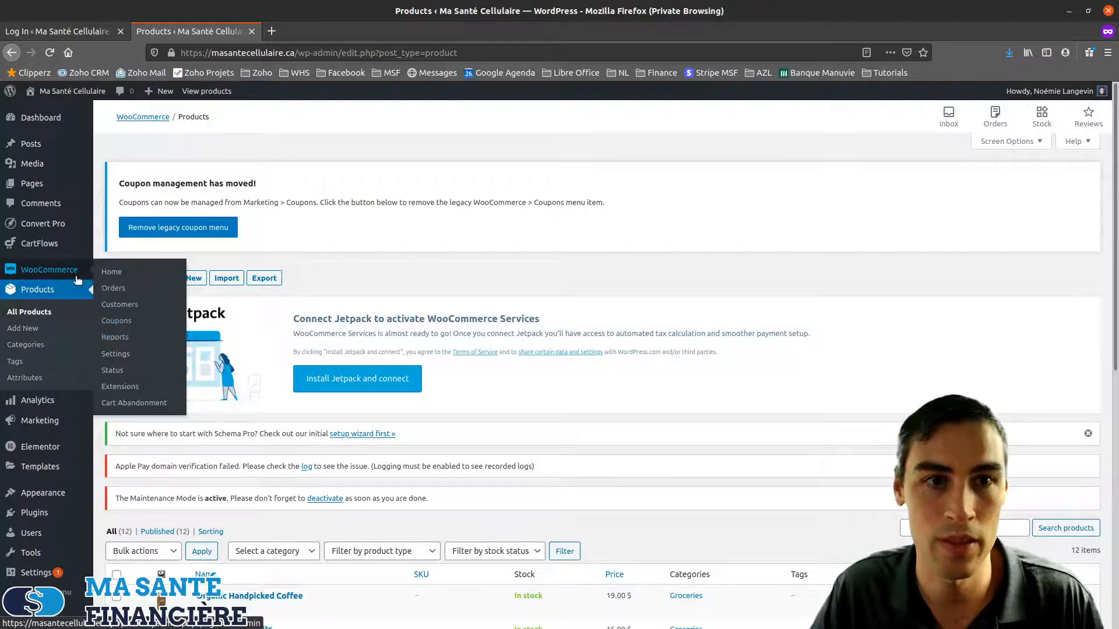
click(52, 270)
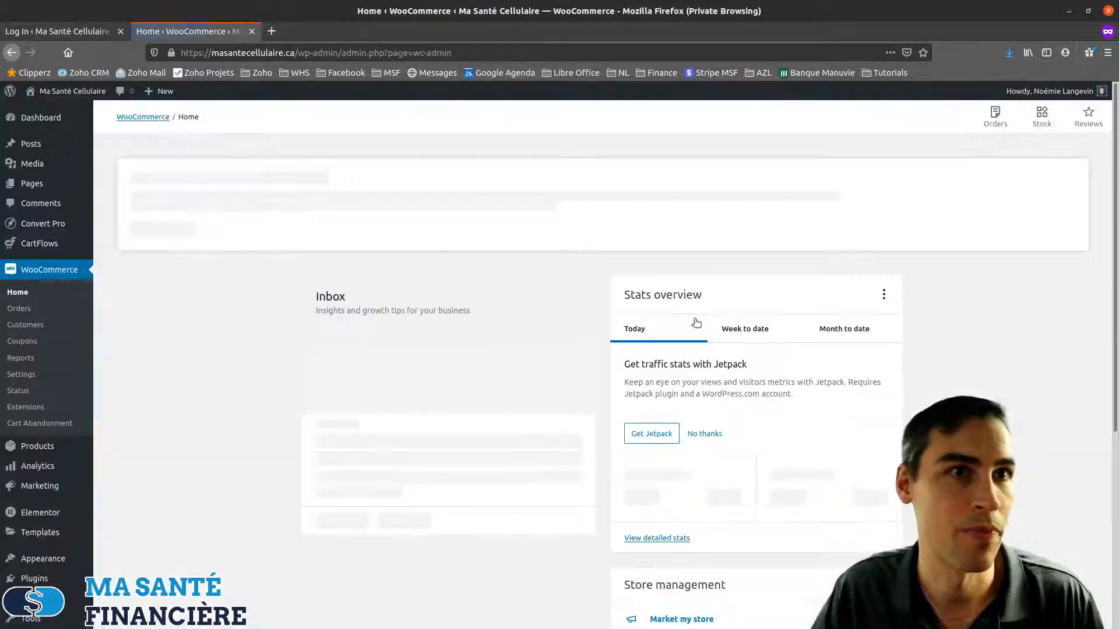
scroll(651, 475, down, 4)
click(670, 419)
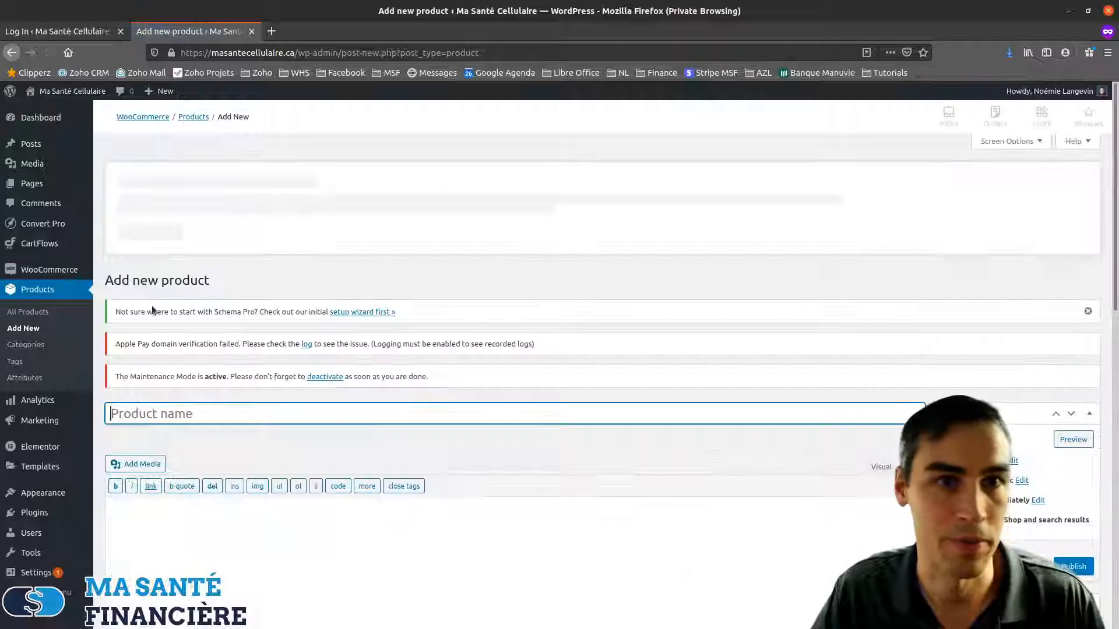
Step: Name the new product "Glutathion Liposomal Nanovitamins en sachet"
scroll(251, 442, down, 1)
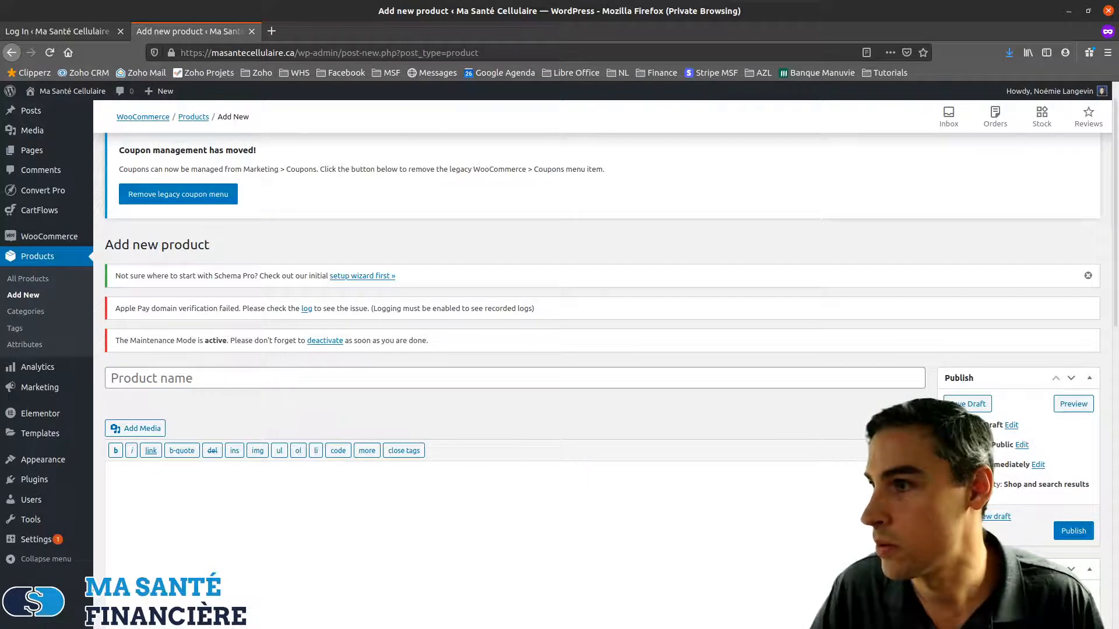
click(151, 378)
key(alt+Tab)
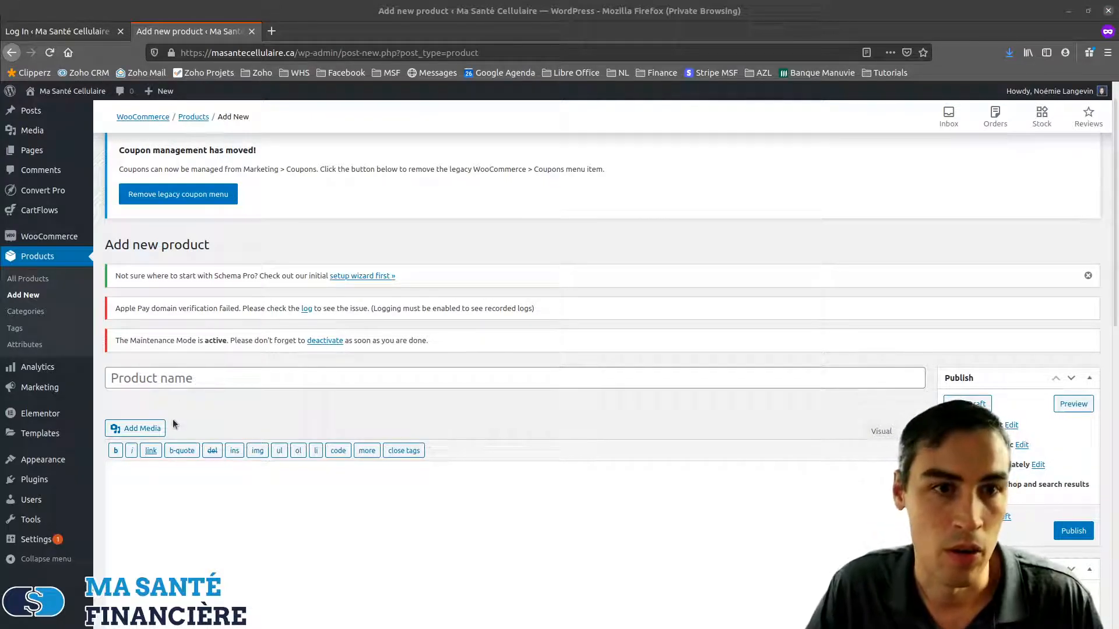
click(205, 372)
text(Glutathion Liposomal Nanovitamins en sachet)
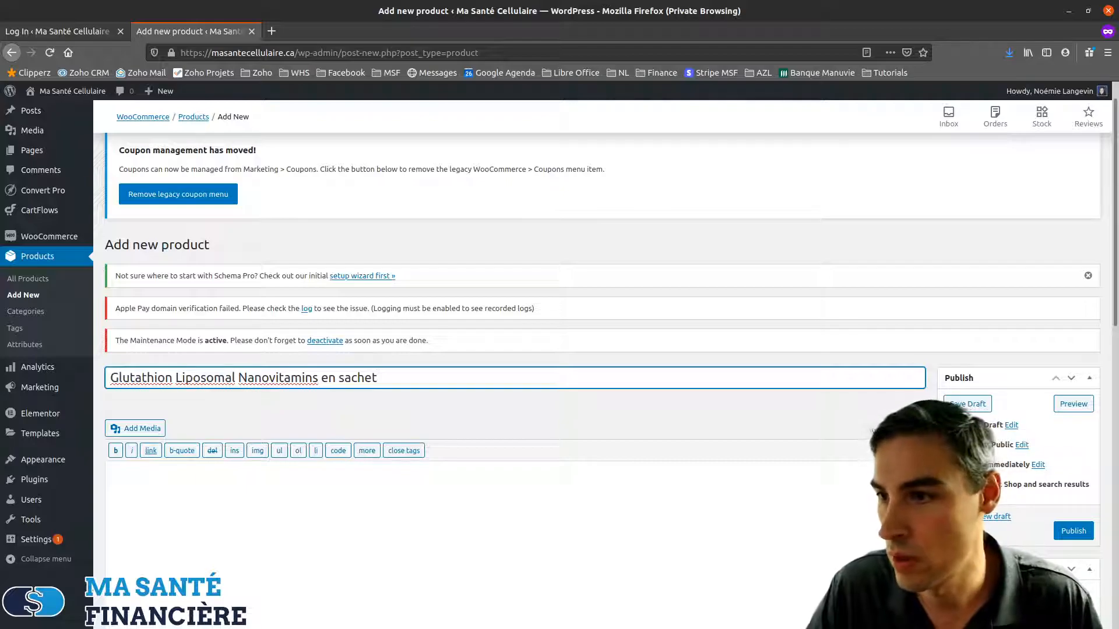
Step: Paste the copied French product text, covering the antioxidant's benefits, 30-sachet box and ingredients, into the main description
key(alt+Tab)
click(300, 493)
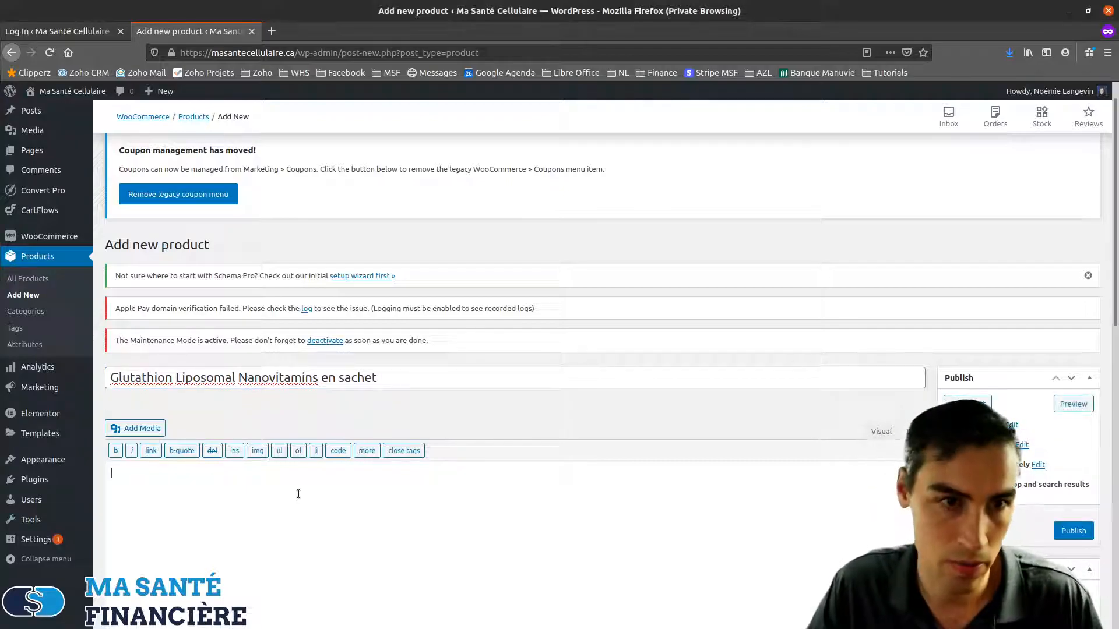
key(ctrl+v)
scroll(301, 490, down, 3)
scroll(302, 459, up, 4)
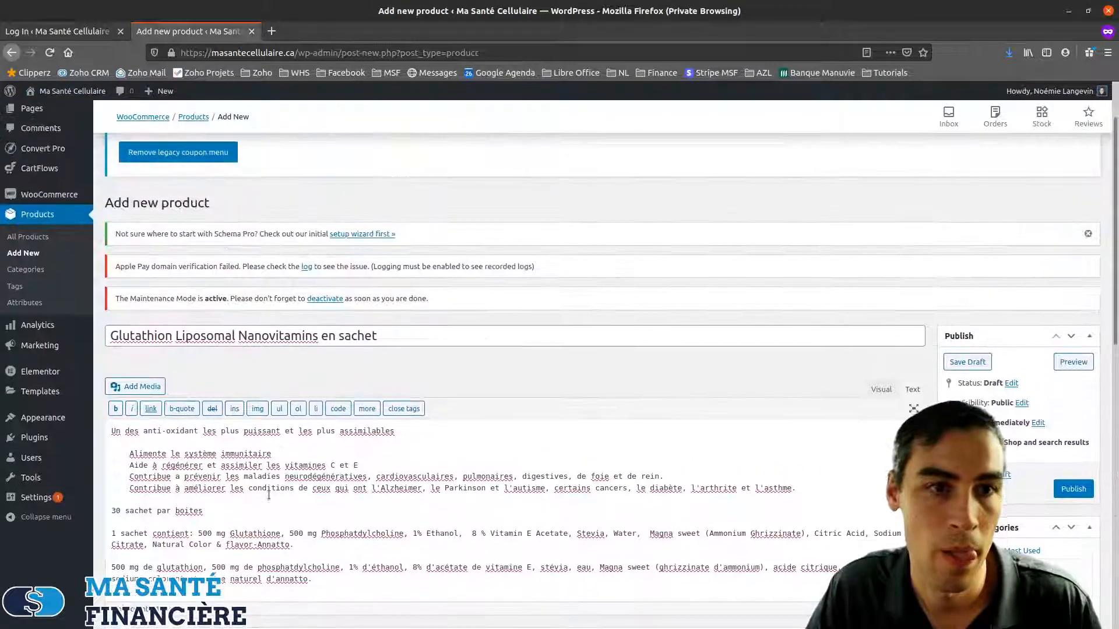
scroll(241, 373, down, 3)
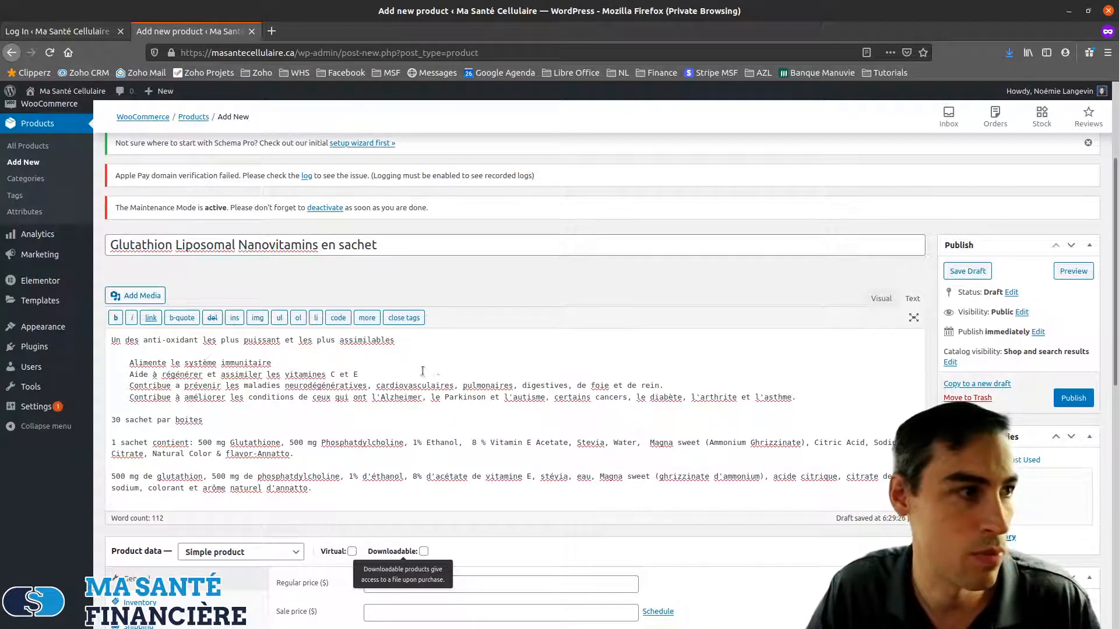
Step: Set the product's regular price to 91.95 $ and its sale price to 81.95 $
scroll(375, 384, down, 5)
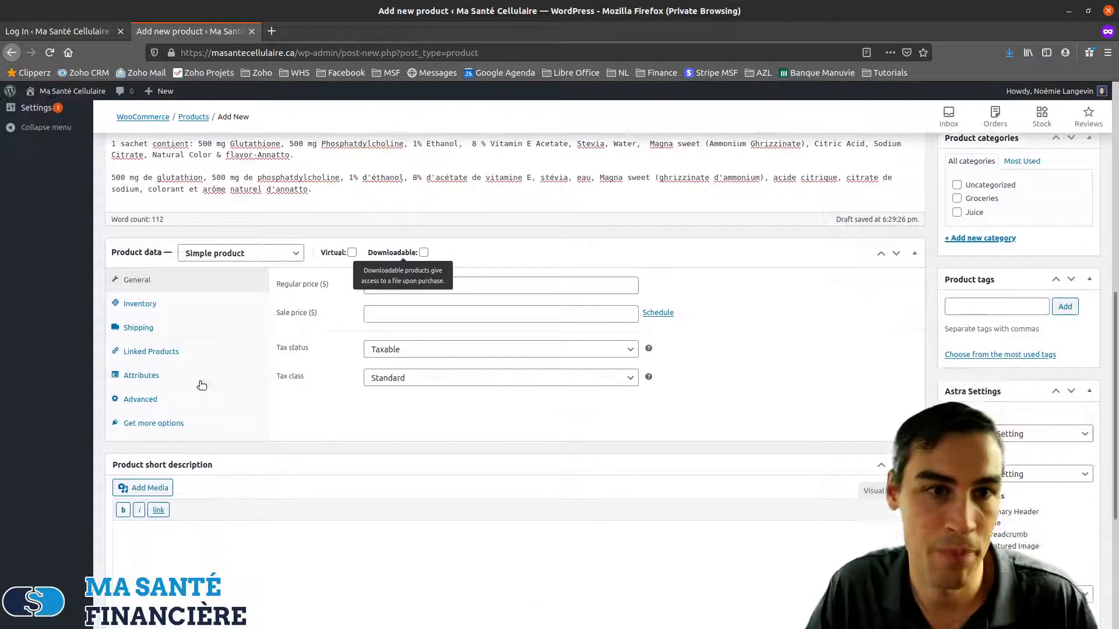
click(485, 288)
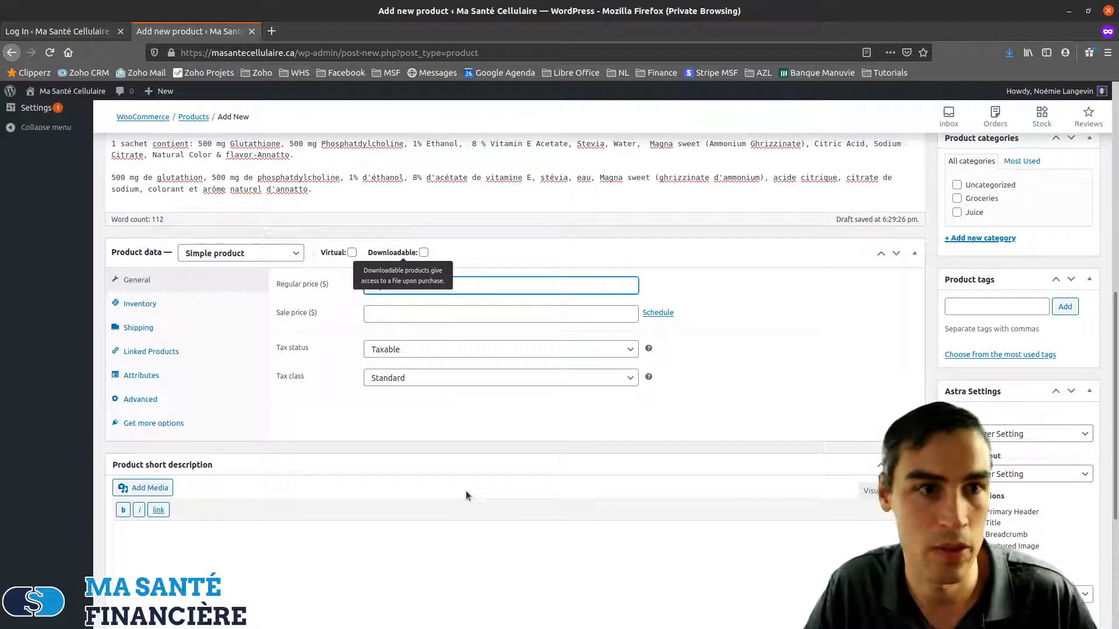
text(94.95)
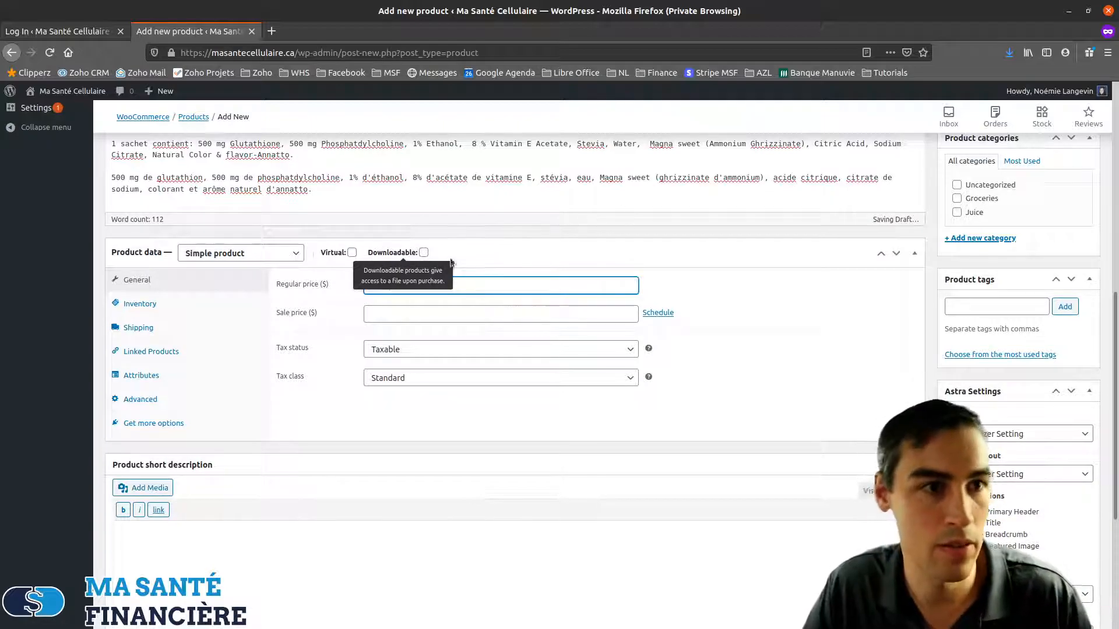
key(Tab)
click(378, 287)
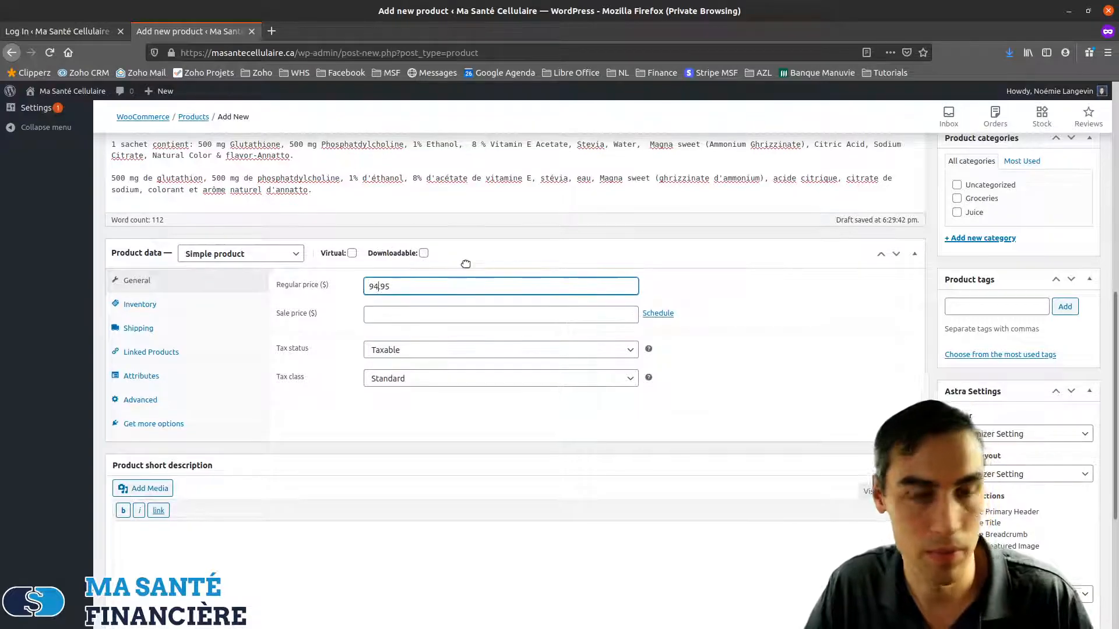
click(409, 320)
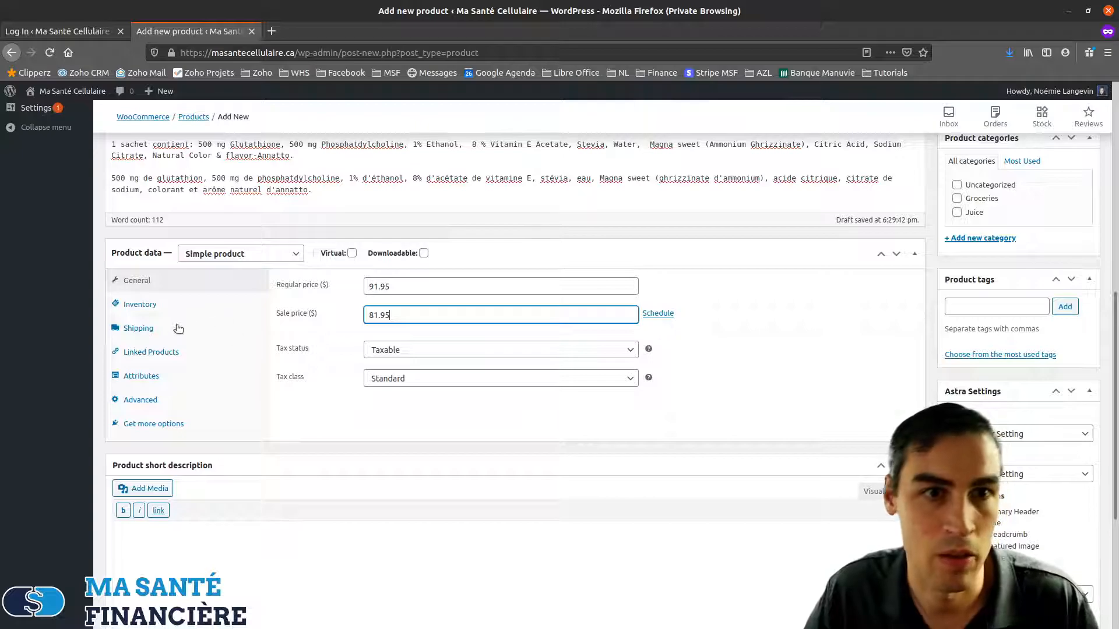
Step: Set the product's SKU to NVGLS in the inventory data
click(185, 304)
click(418, 287)
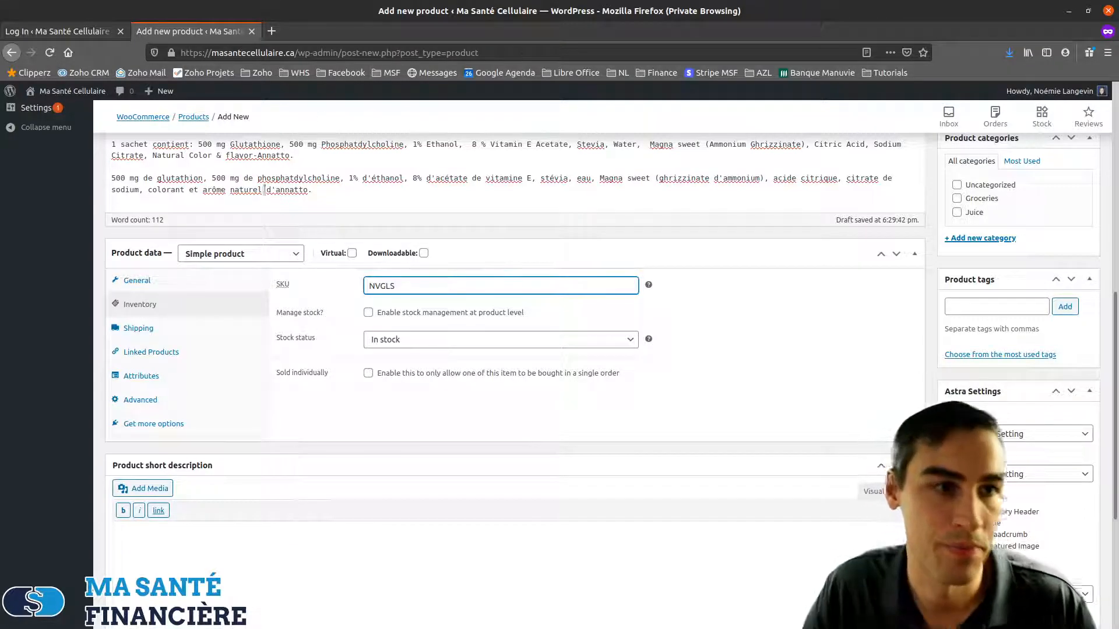
scroll(394, 361, down, 1)
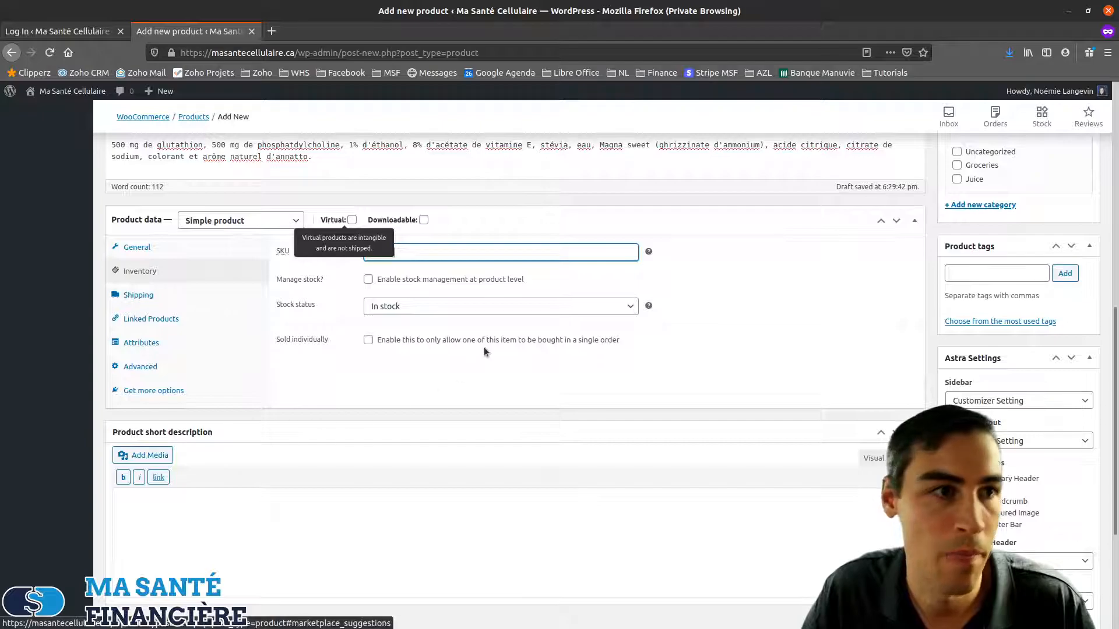
scroll(320, 392, down, 3)
scroll(279, 348, up, 3)
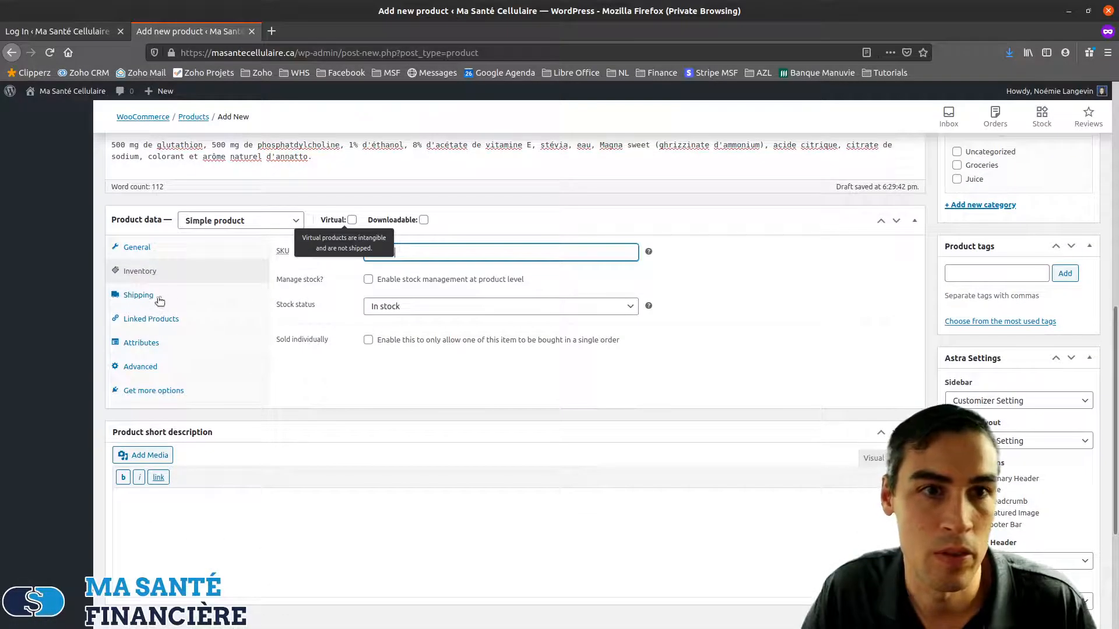
Step: Review the product's shipping, linked products, attributes and advanced settings
click(139, 295)
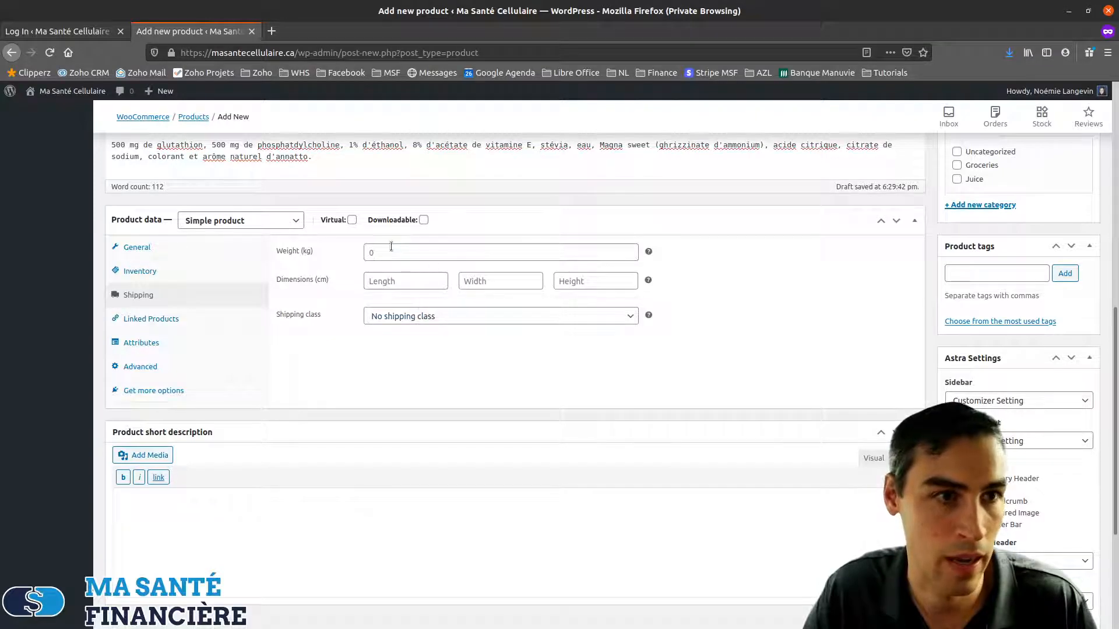
click(206, 326)
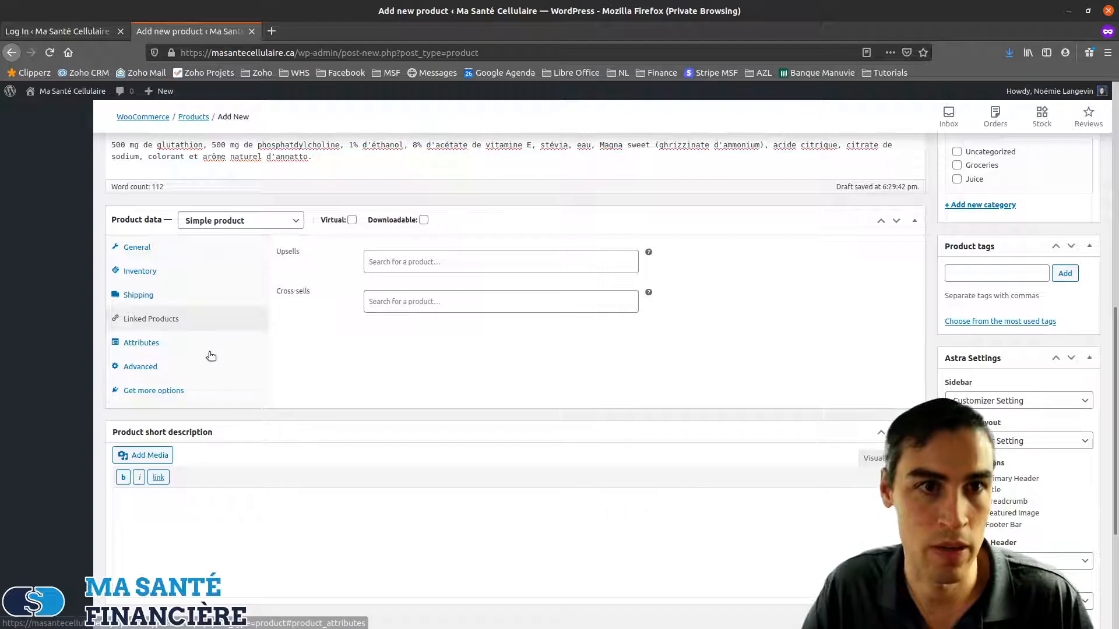
click(180, 349)
click(191, 371)
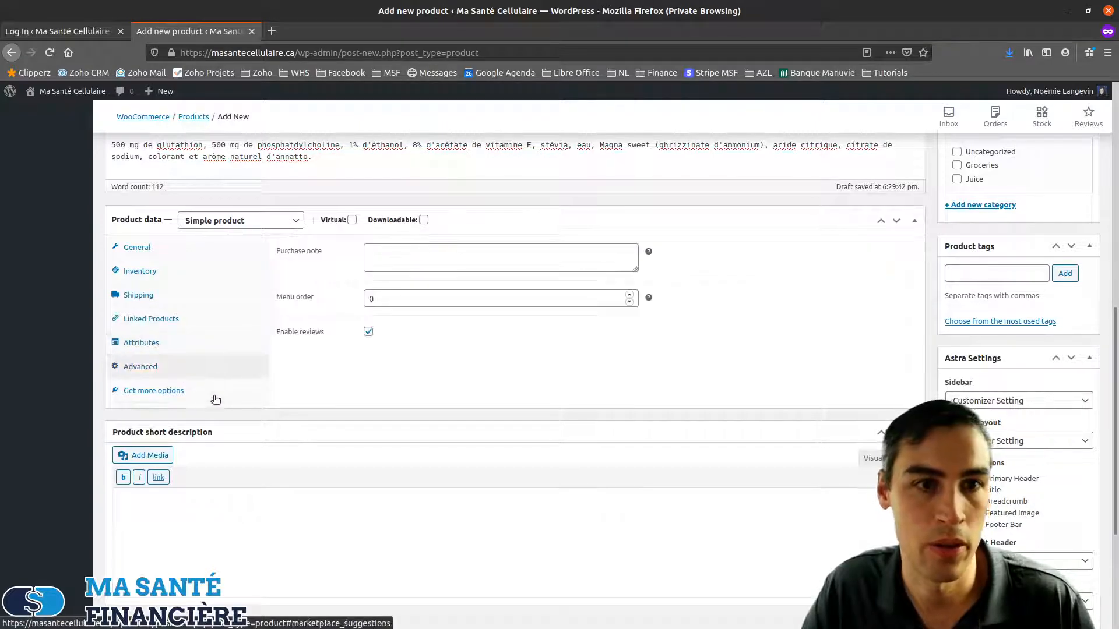
Step: Open the form for adding a new product category and view the available parent categories
scroll(845, 400, up, 10)
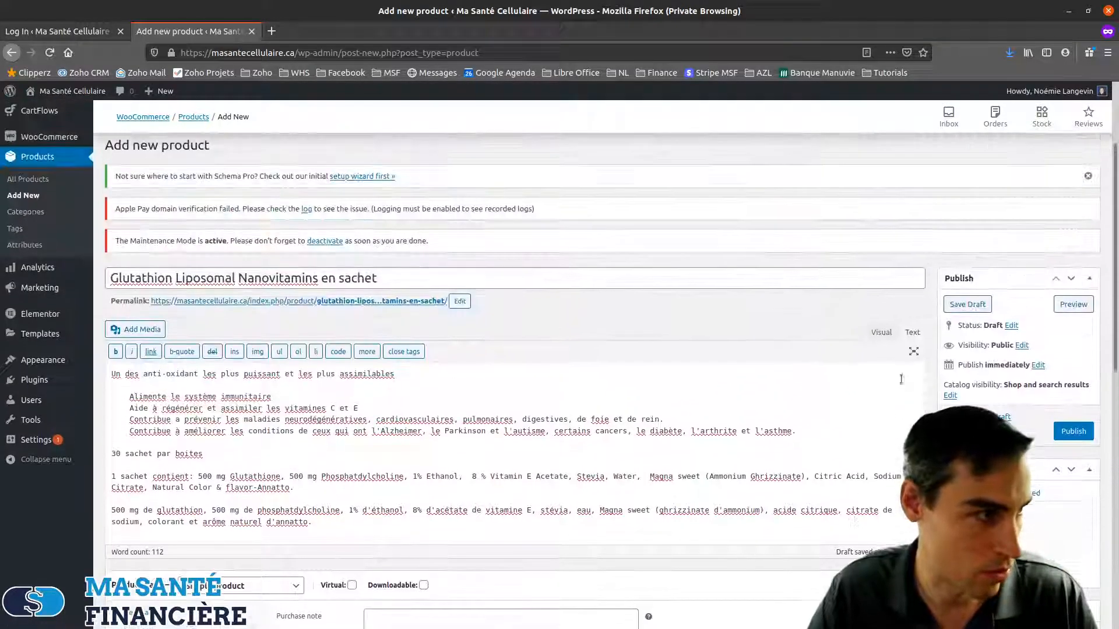
scroll(989, 348, down, 2)
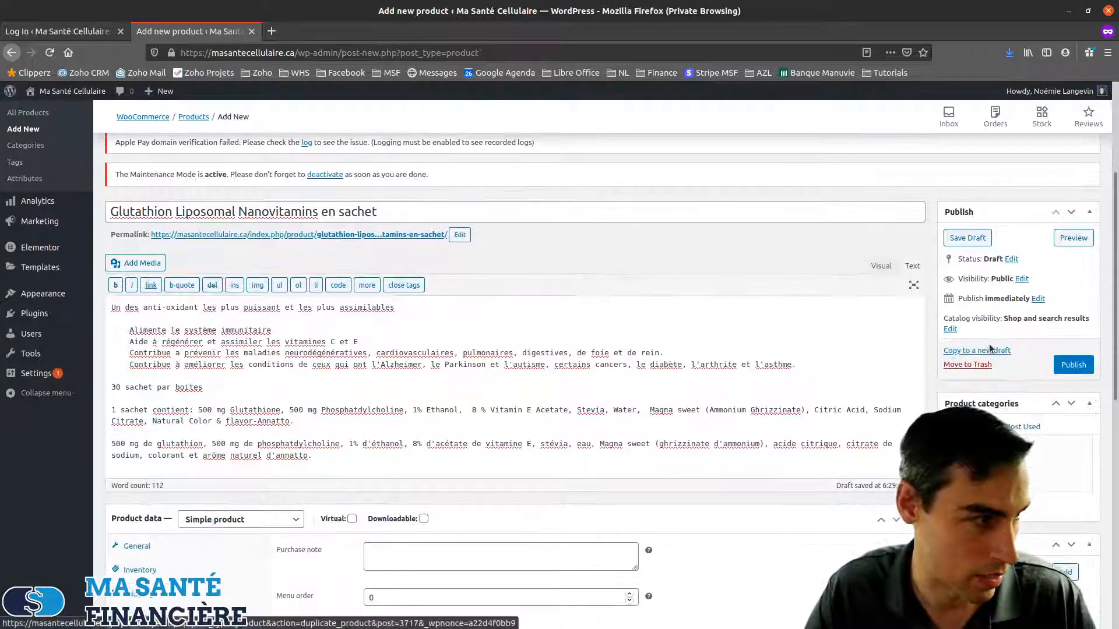
scroll(989, 349, down, 4)
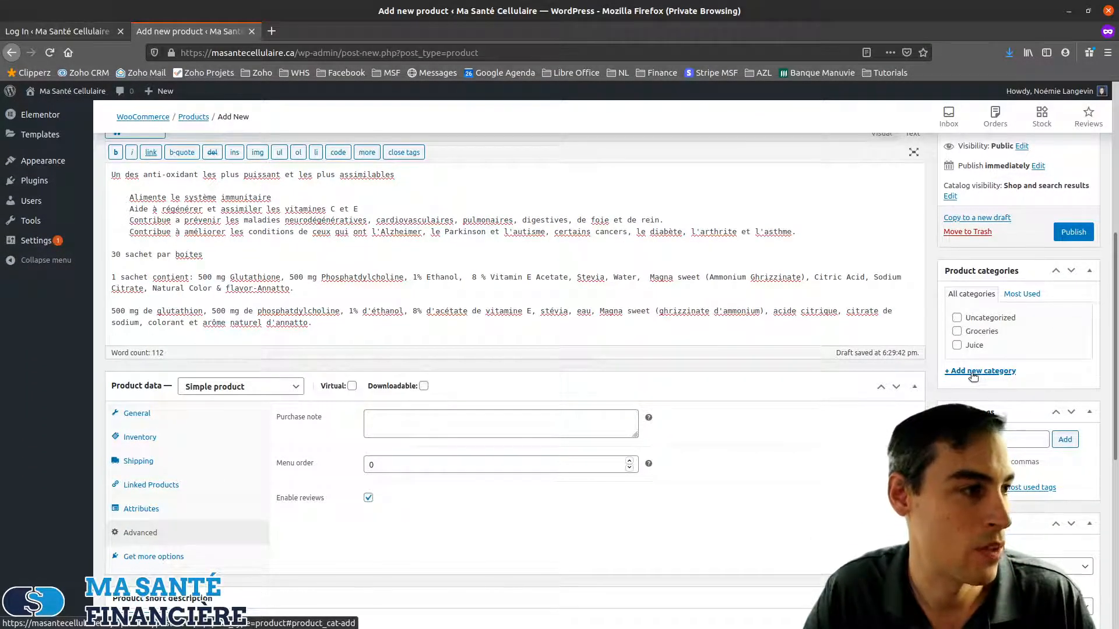
scroll(973, 376, down, 2)
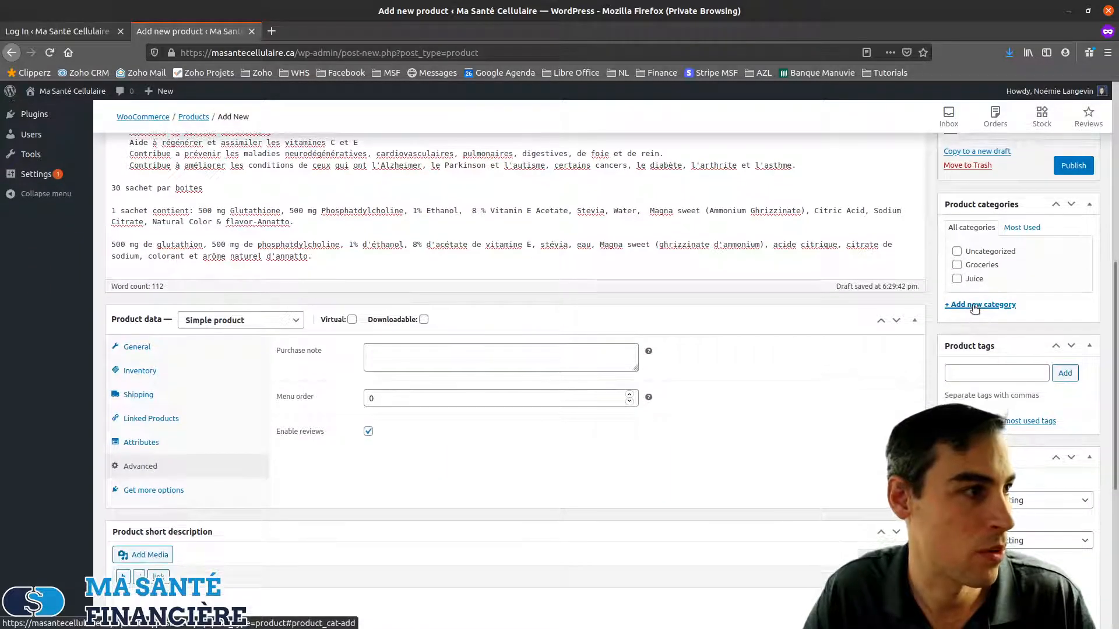
click(974, 306)
click(1014, 359)
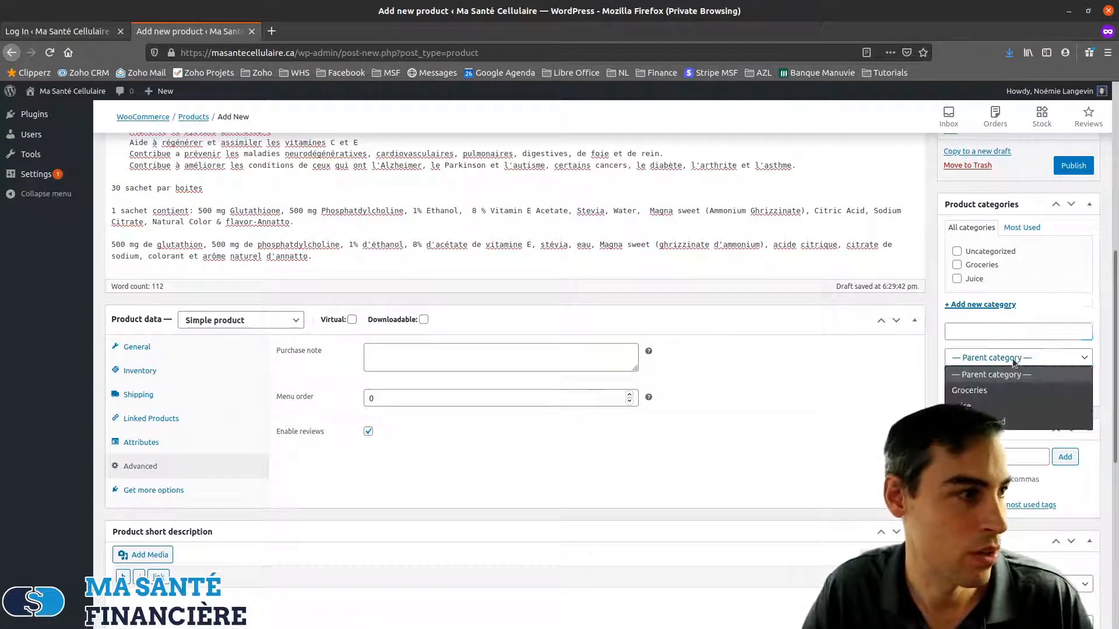
click(995, 337)
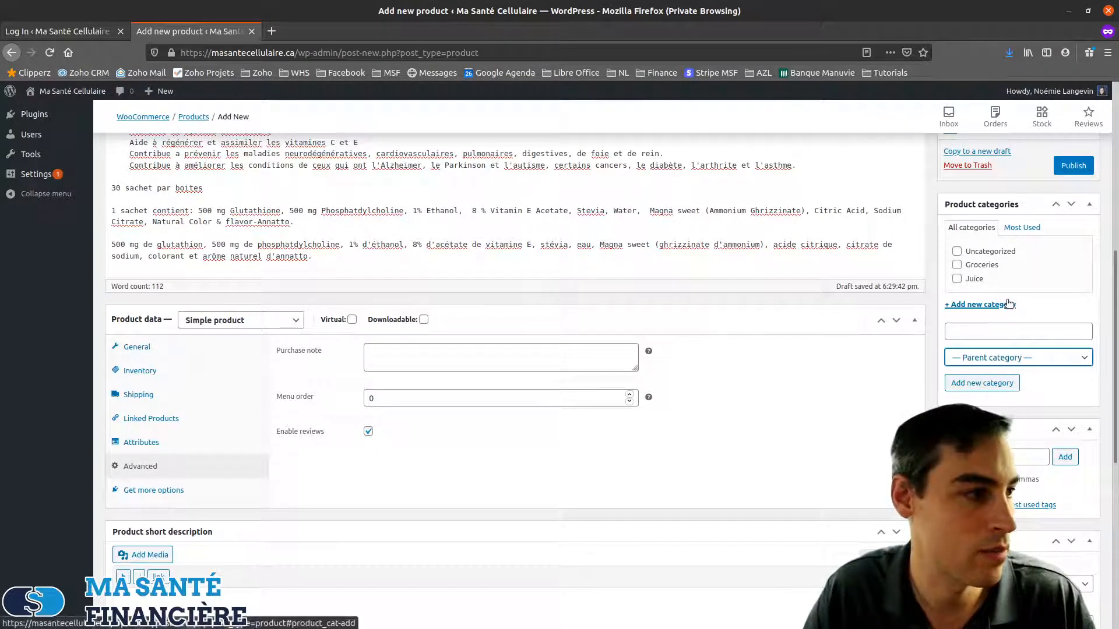
Step: Add the tag "Nanovitamins" to the product
scroll(991, 385, down, 2)
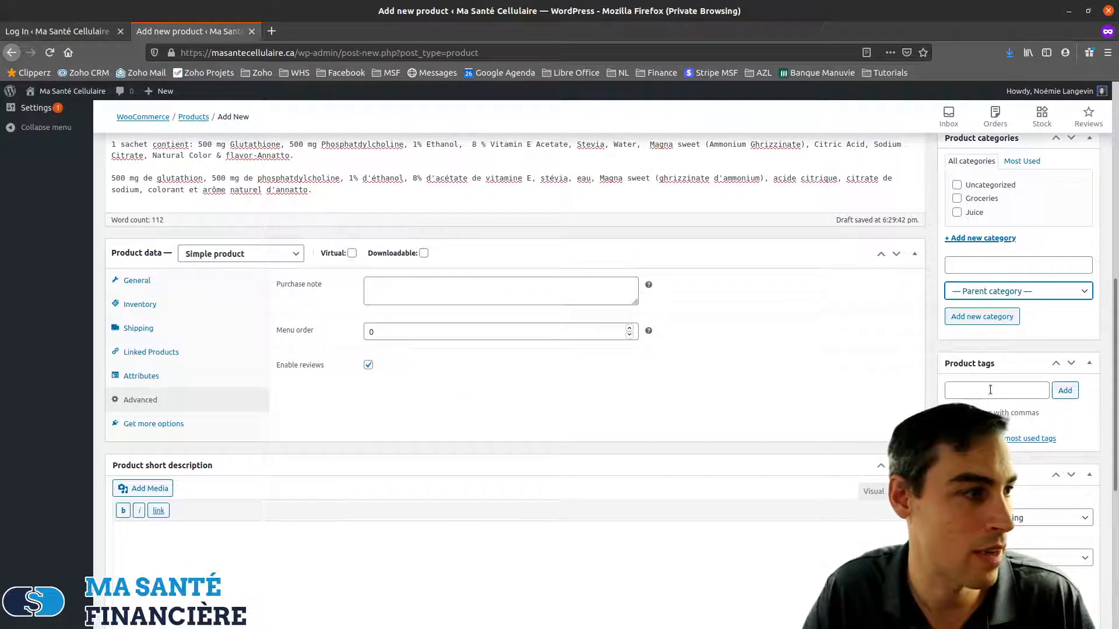
scroll(990, 390, down, 1)
click(989, 355)
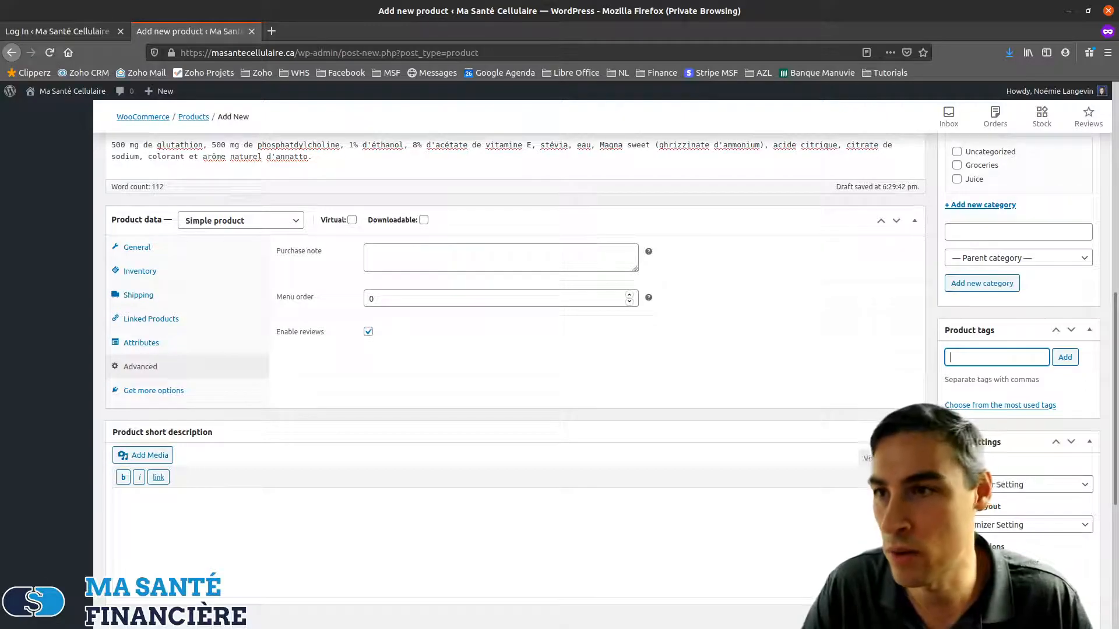
key(alt+Tab)
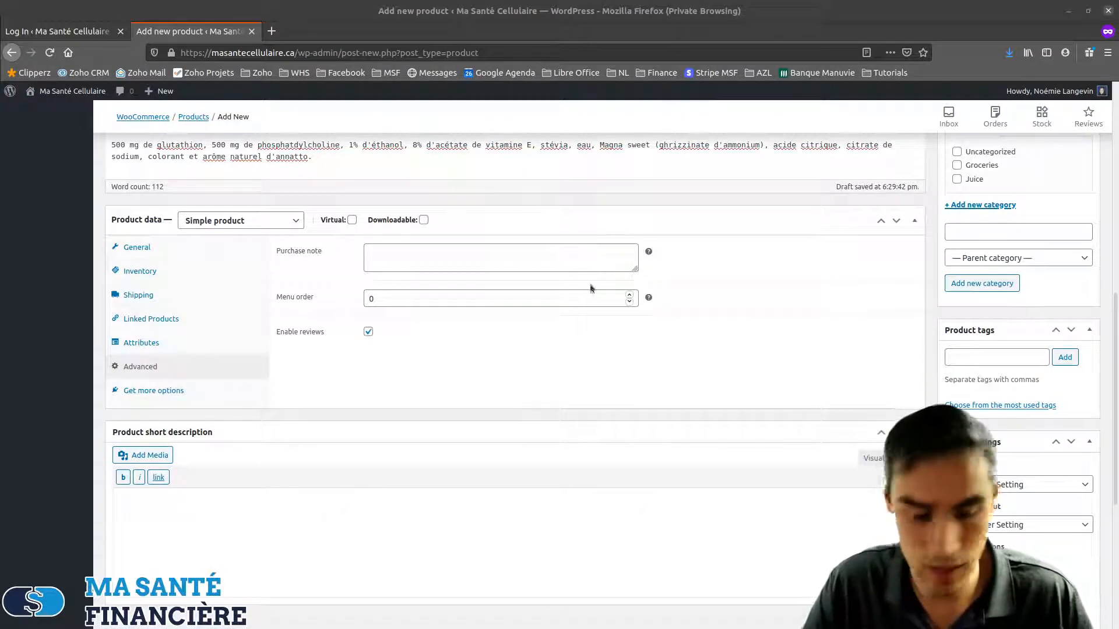
click(1020, 357)
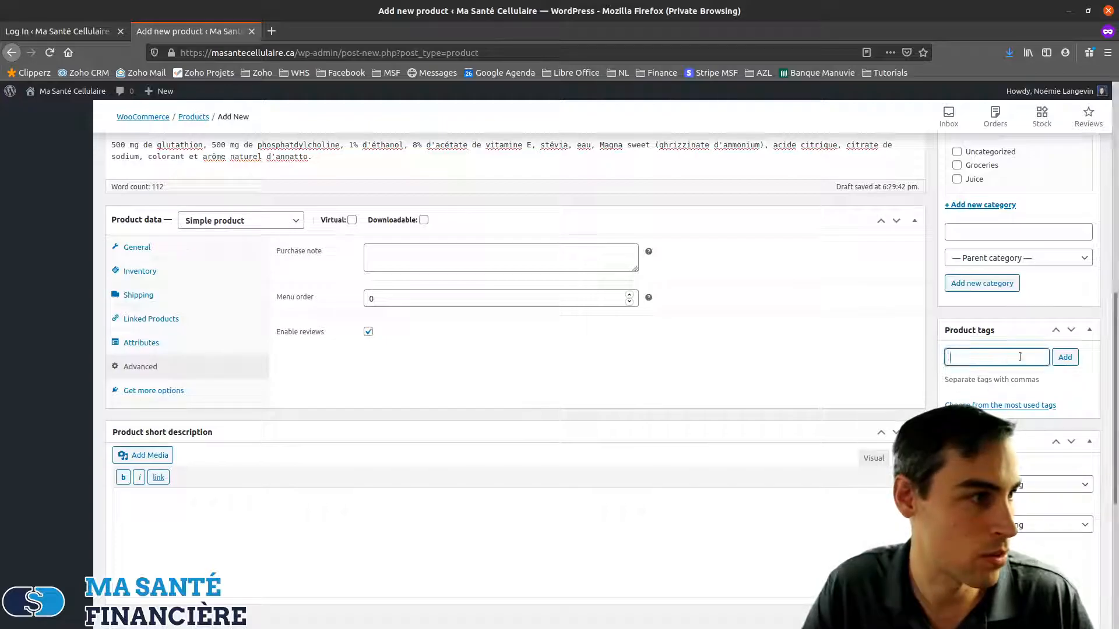
click(1064, 358)
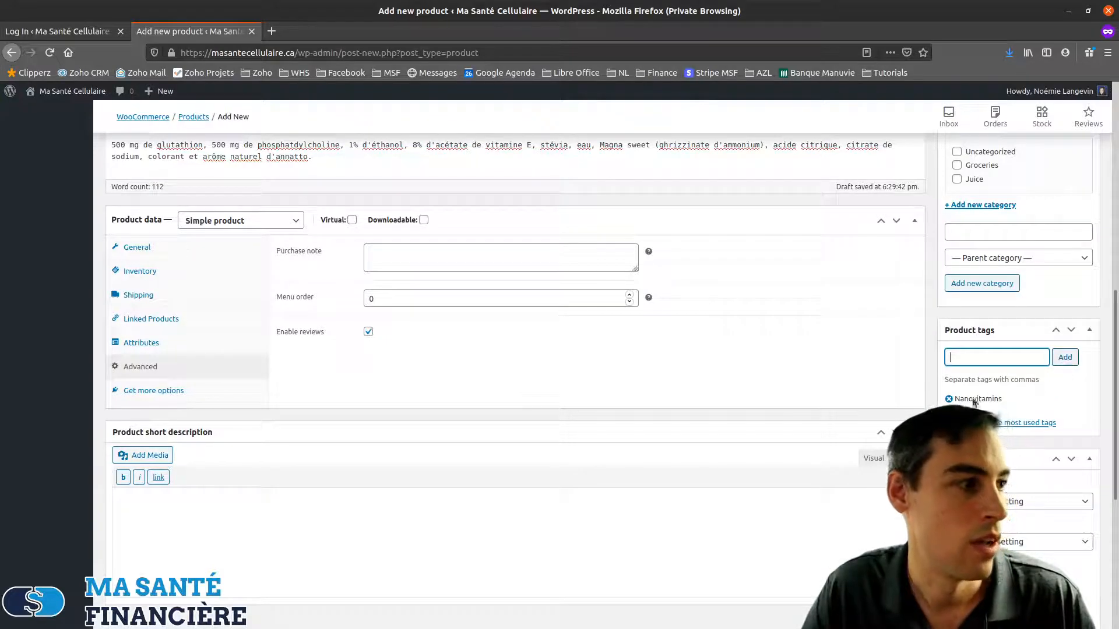
Step: Add a second tag, "Sachet", with a capital S, to the product
key(alt+Tab)
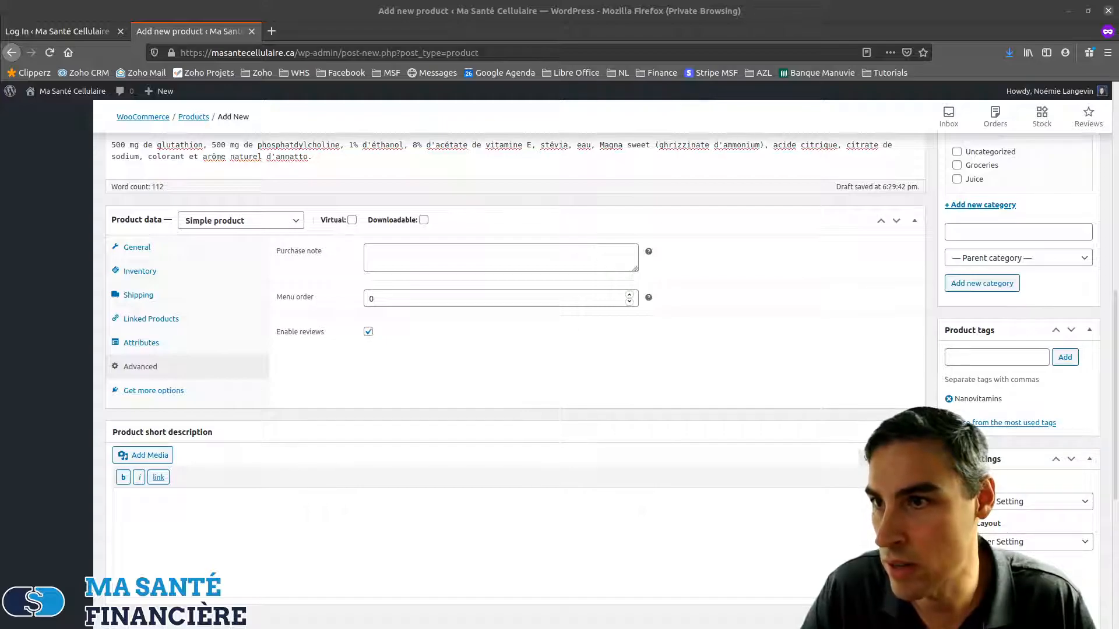
key(alt+Tab)
text(sachet)
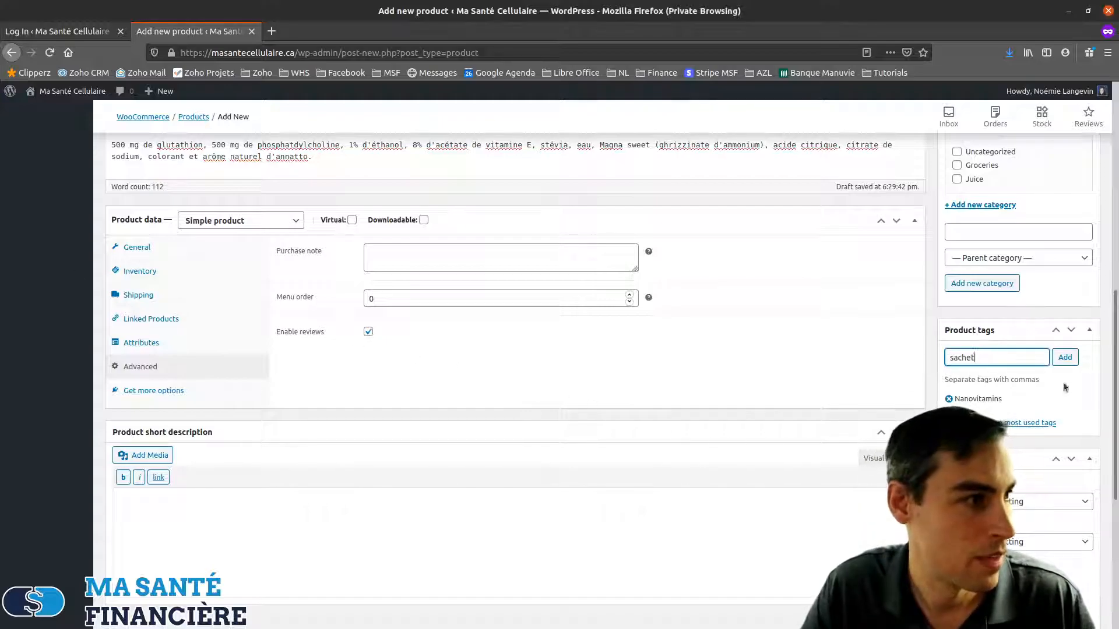
key(Home)
key(Delete)
text(S)
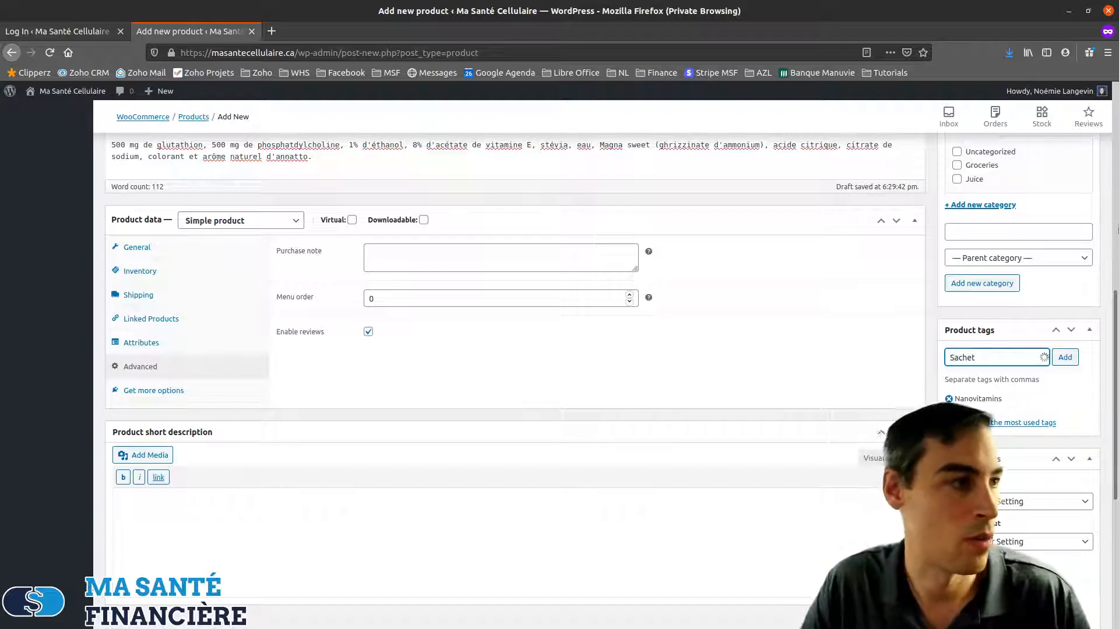
click(1065, 357)
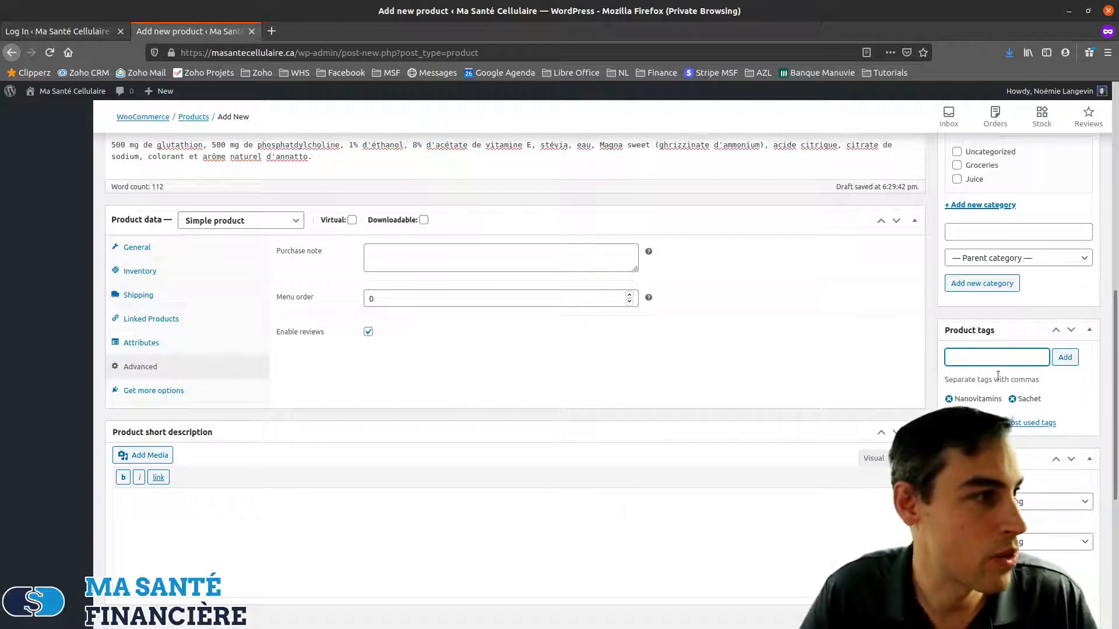
Step: Review the product's category and tag sections and the Astra settings, including the available sidebar options
scroll(998, 374, down, 1)
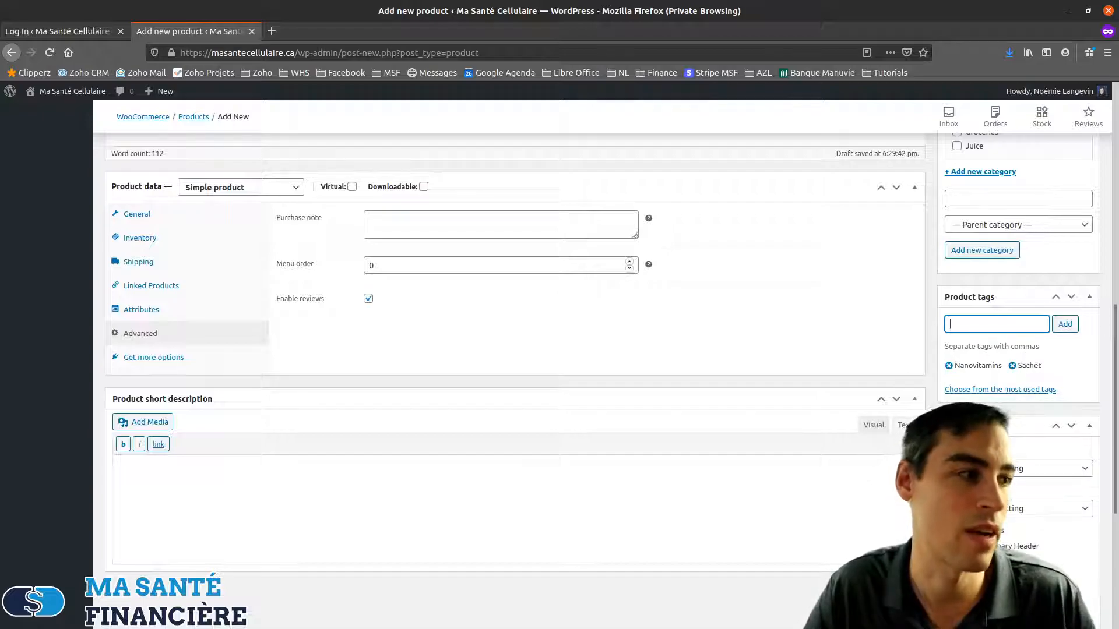
scroll(1025, 358, up, 3)
scroll(960, 208, down, 5)
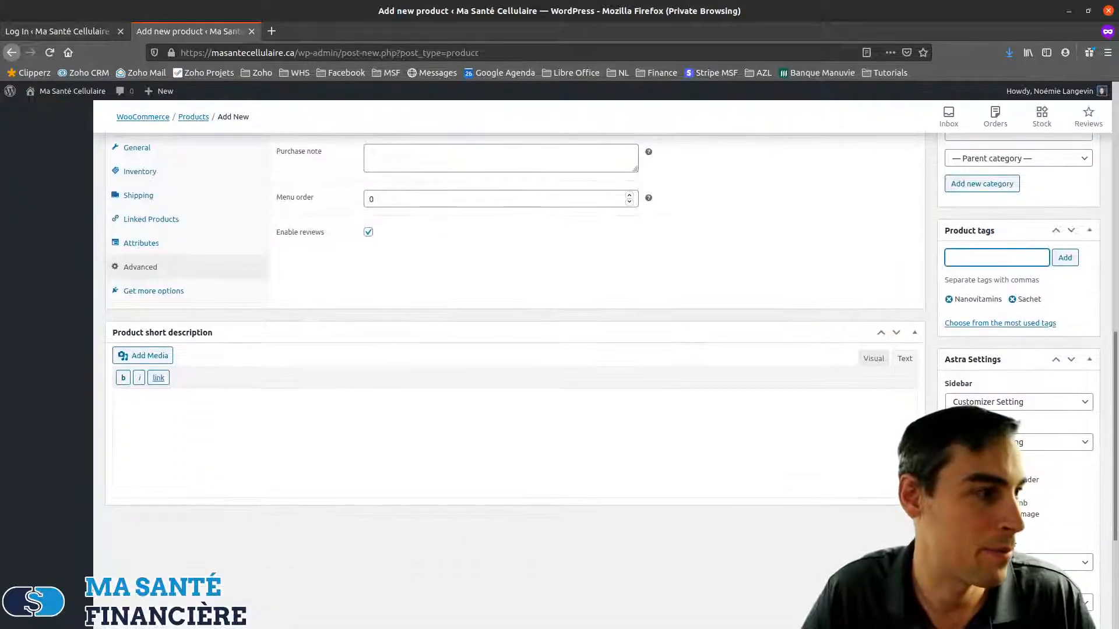
scroll(1029, 523, up, 5)
scroll(1029, 523, down, 2)
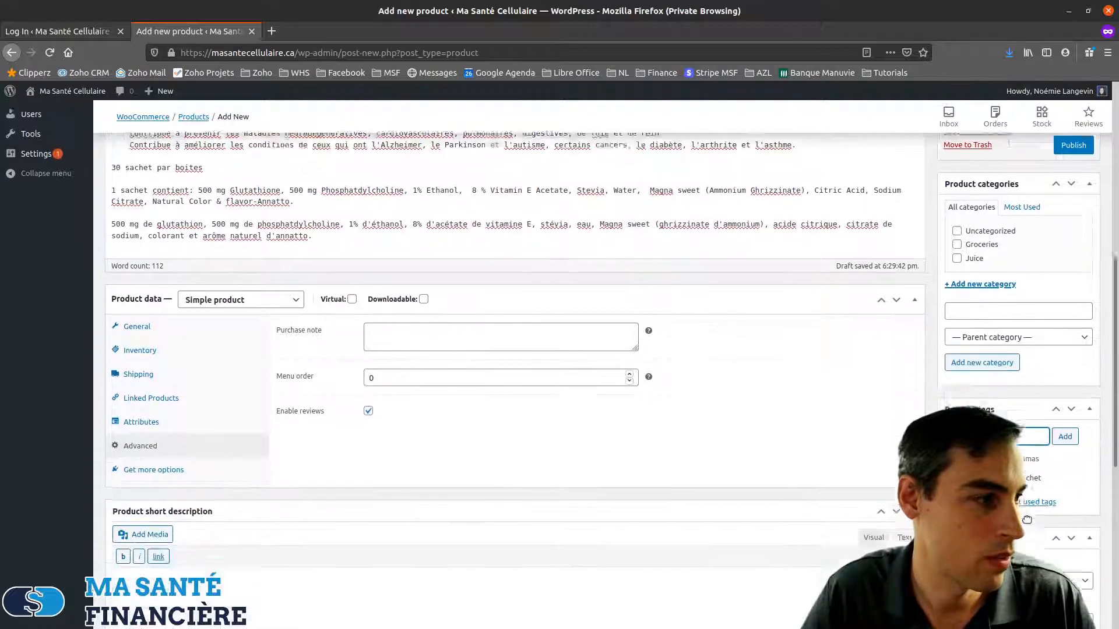
scroll(1029, 523, down, 1)
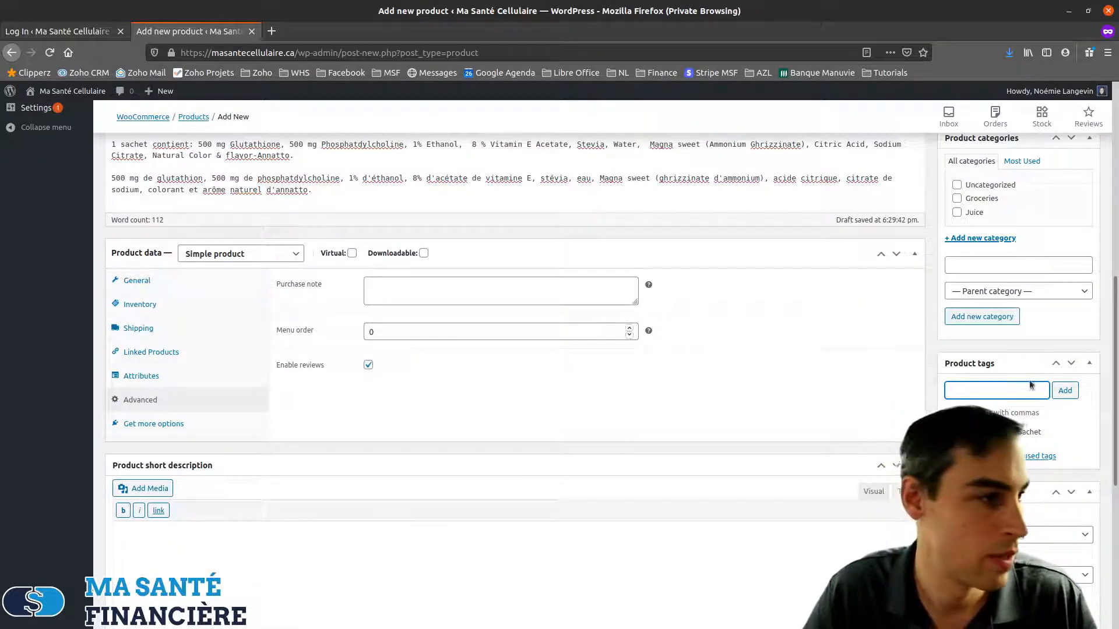
scroll(1030, 386, down, 2)
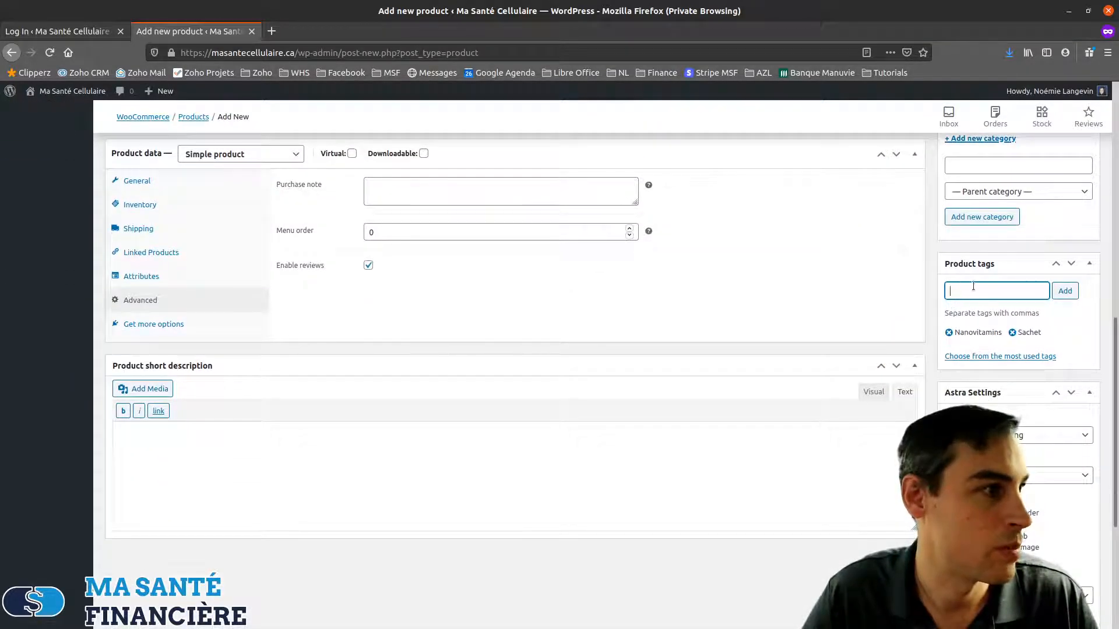
scroll(992, 320, down, 3)
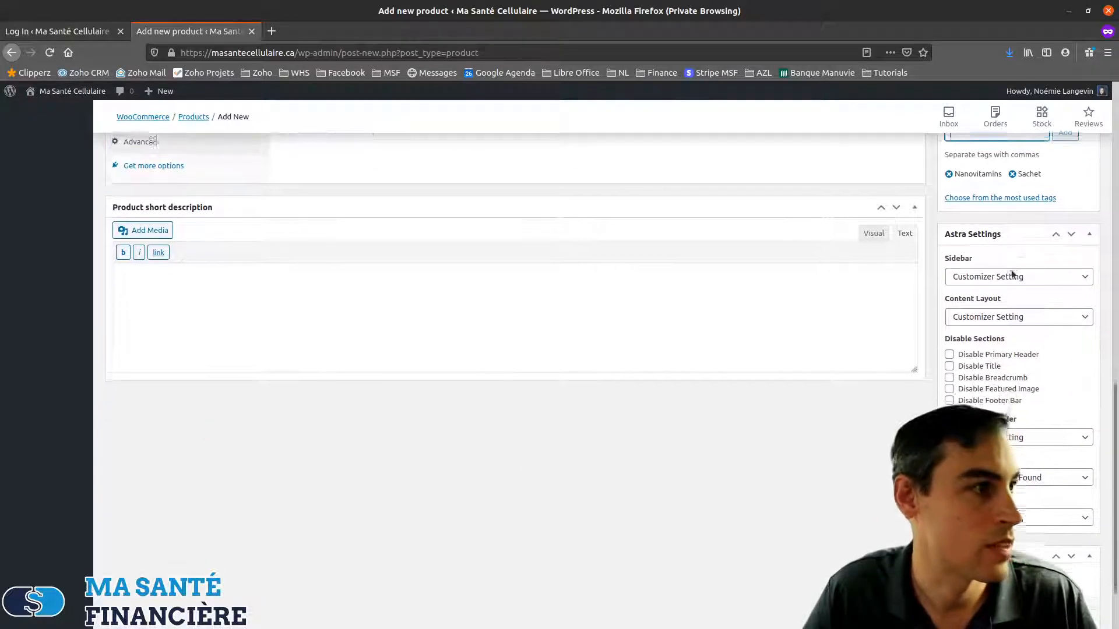
scroll(1012, 274, down, 2)
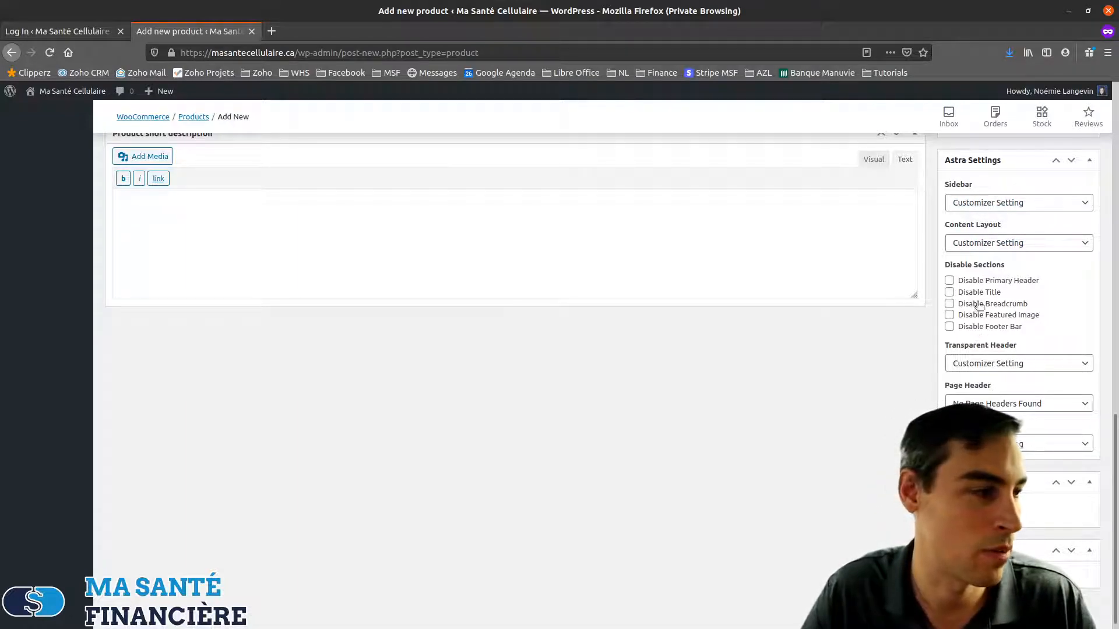
click(978, 206)
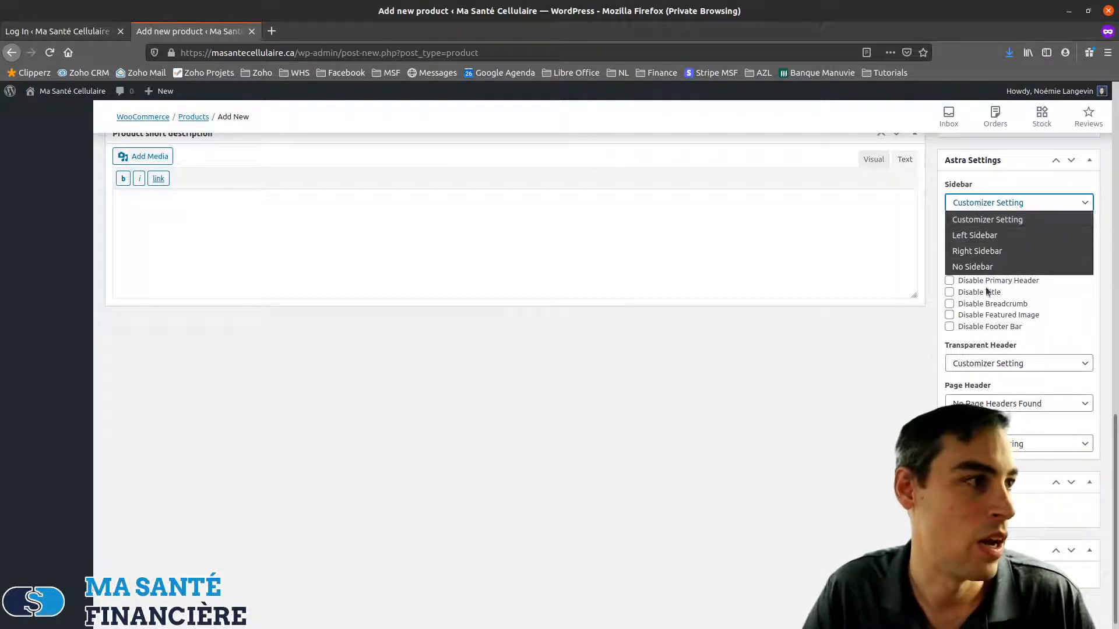
click(991, 203)
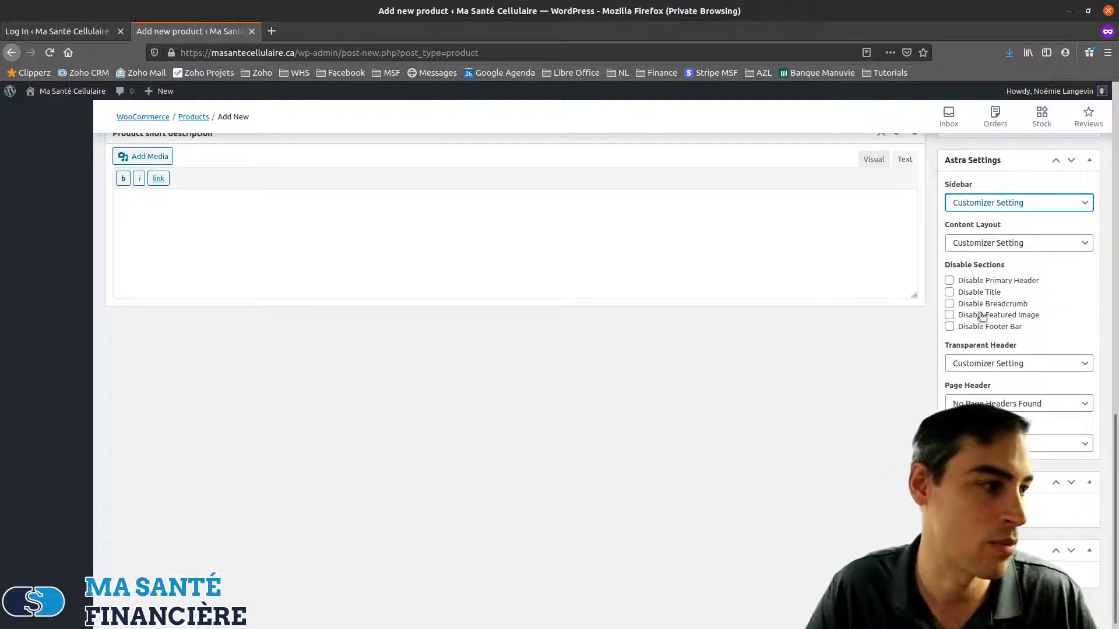
Step: Try to upload Glutathion_Liposomal-Nanovitamins from the Zoho WorkDrive folder My Folders/MSC/Produits as the product image, and close the image dialog
scroll(982, 318, down, 1)
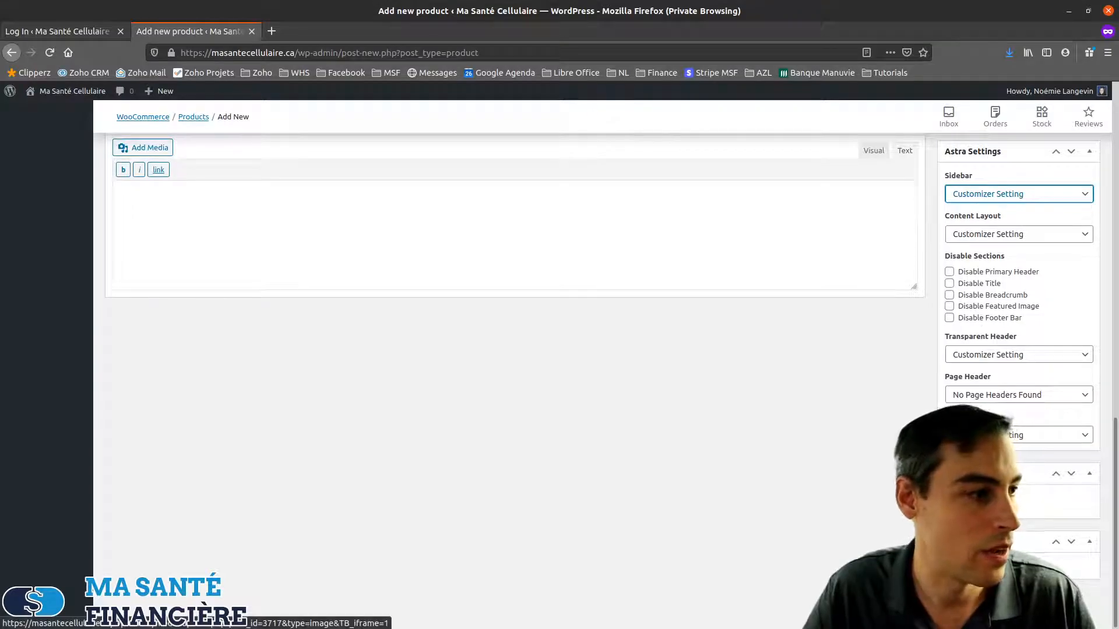
click(976, 502)
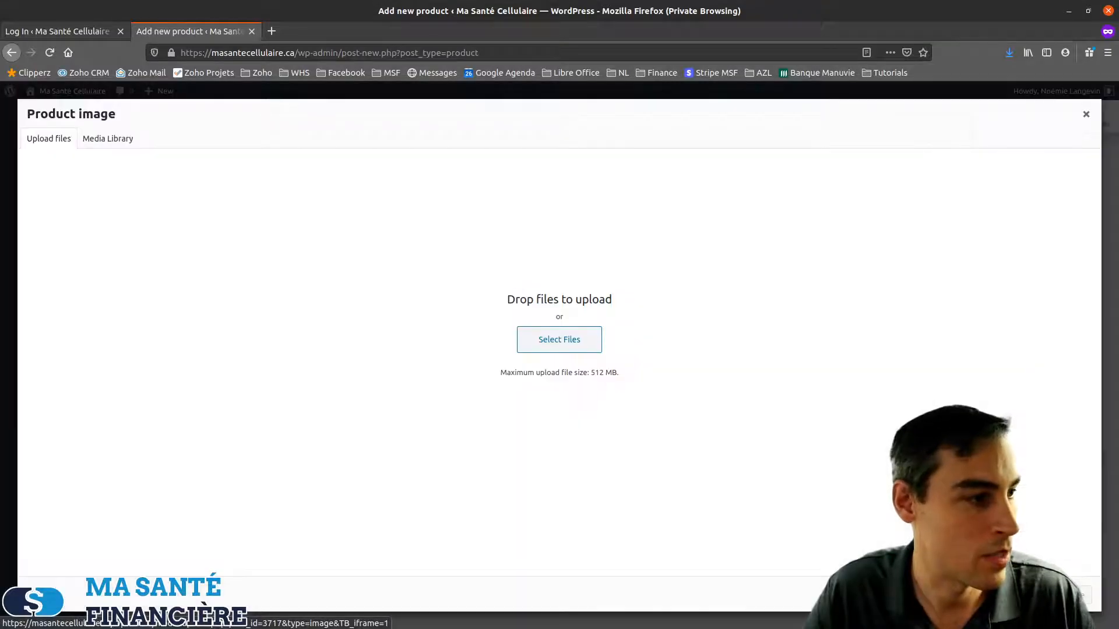
click(565, 344)
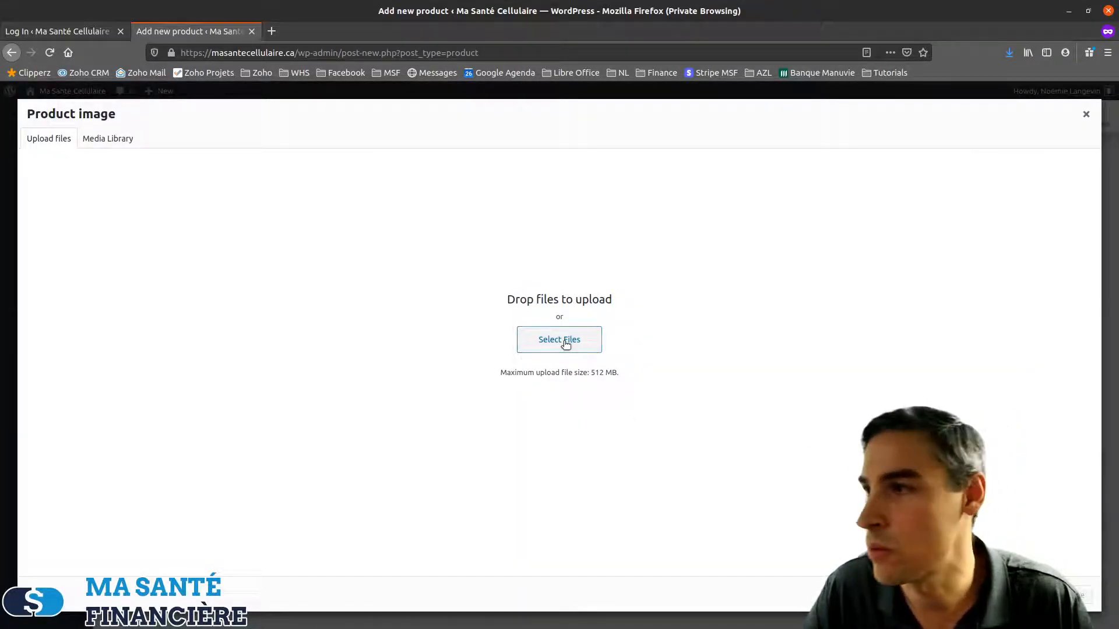
click(69, 226)
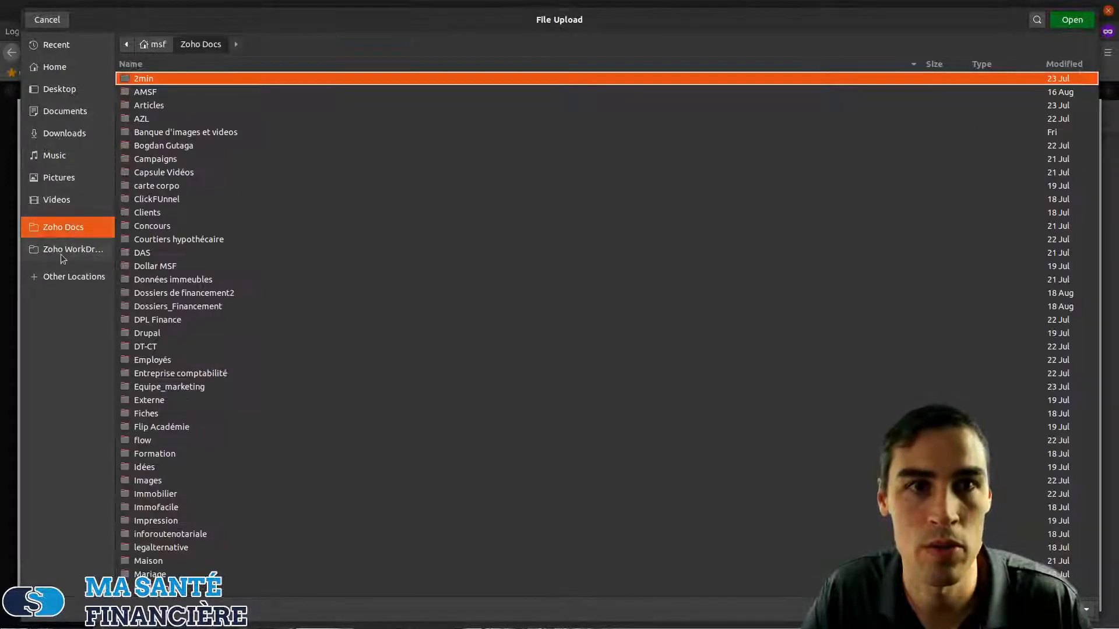
click(60, 251)
double_click(141, 92)
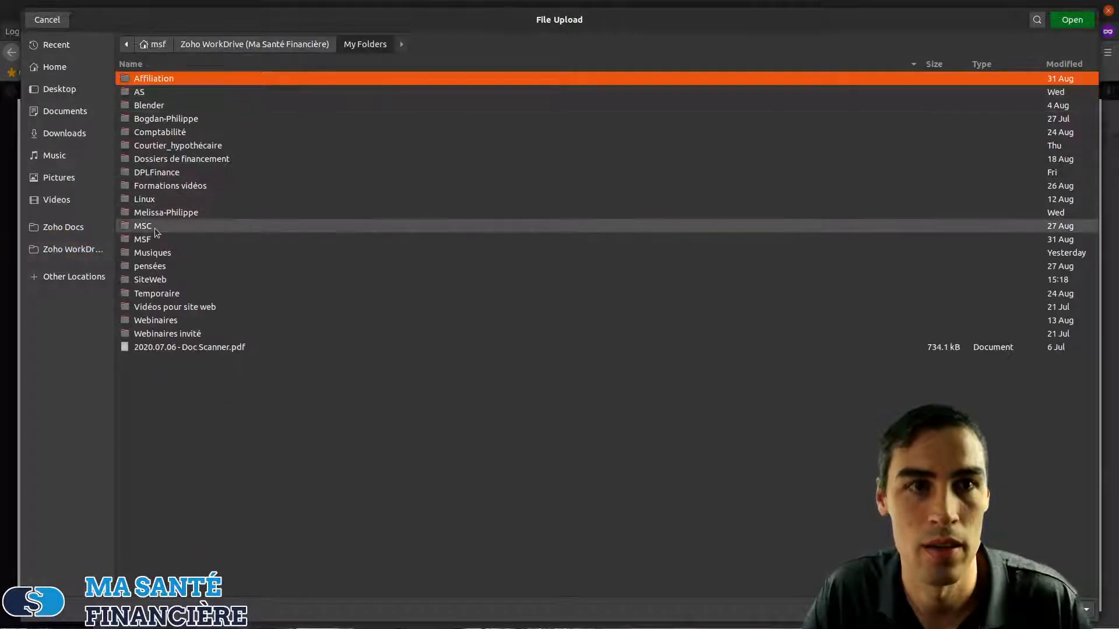
double_click(153, 226)
double_click(143, 78)
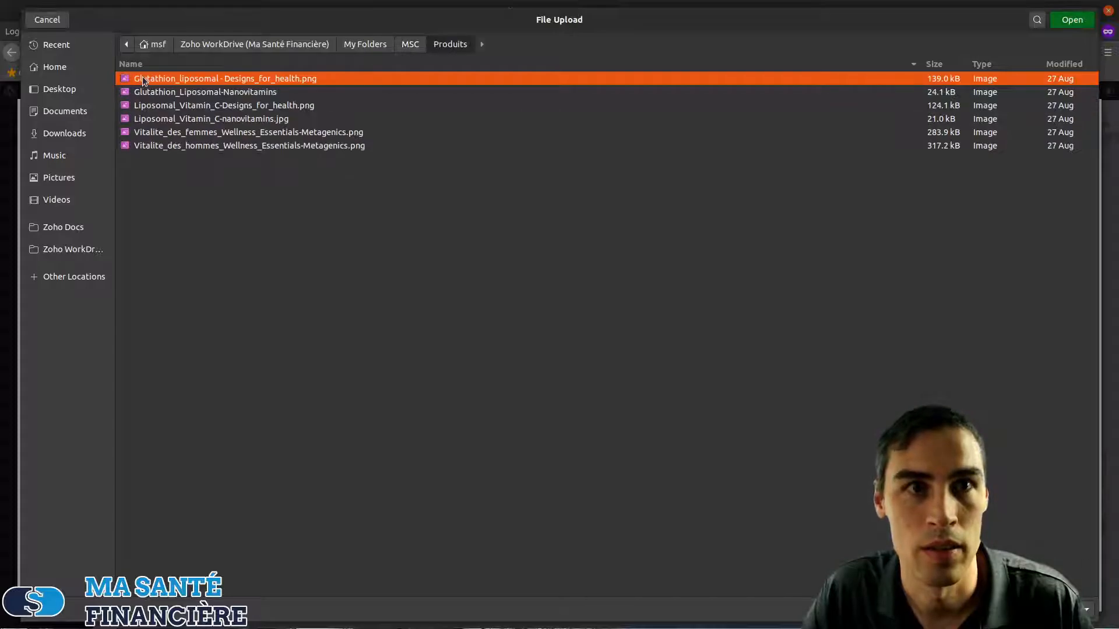
double_click(202, 92)
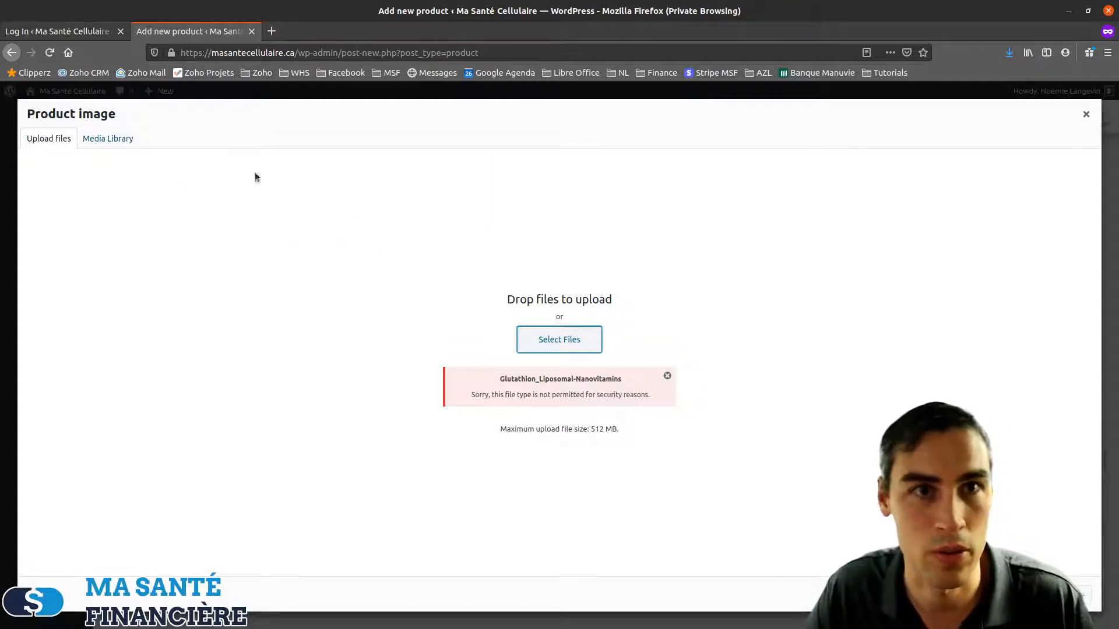
click(667, 377)
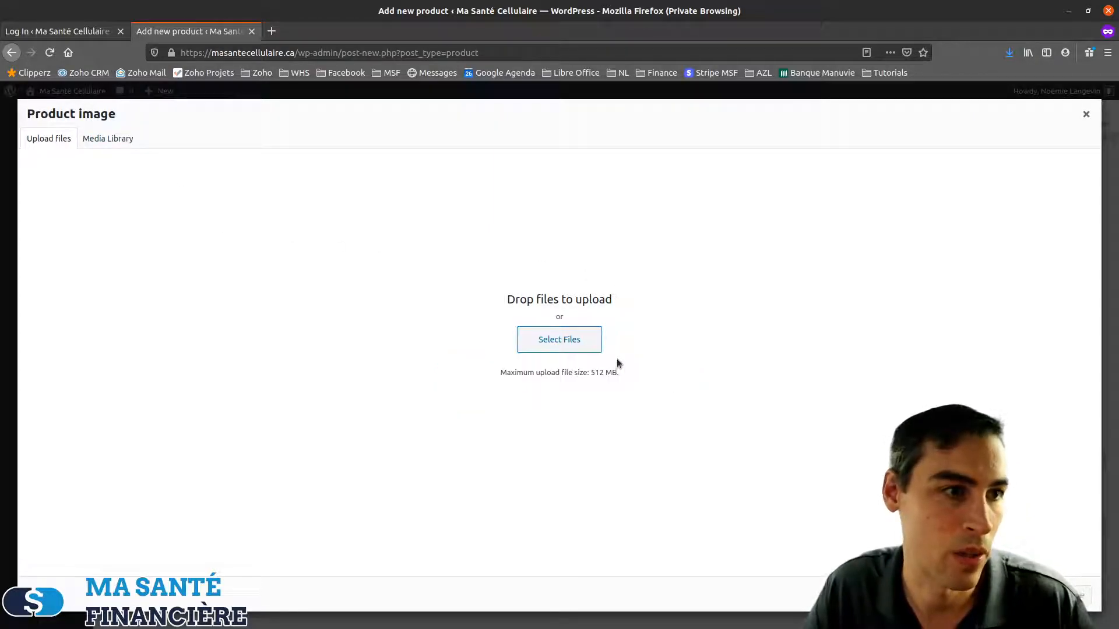
click(1086, 114)
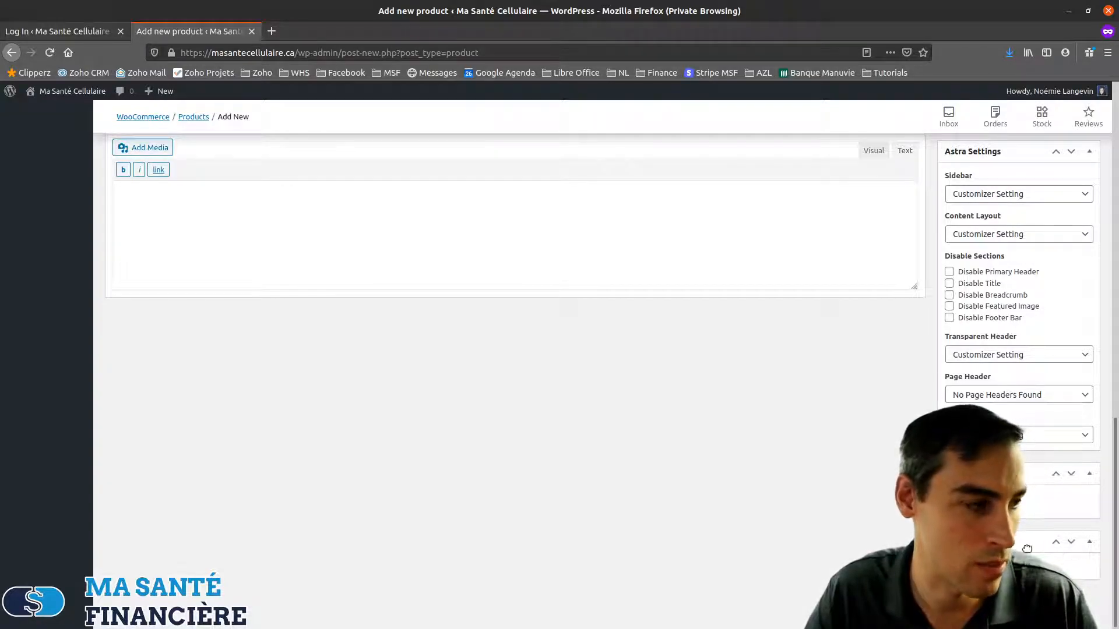
Step: Try to upload Glutathion_Liposomal-Nanovitamins as media for the product's main description, and close the media dialog
scroll(513, 326, up, 20)
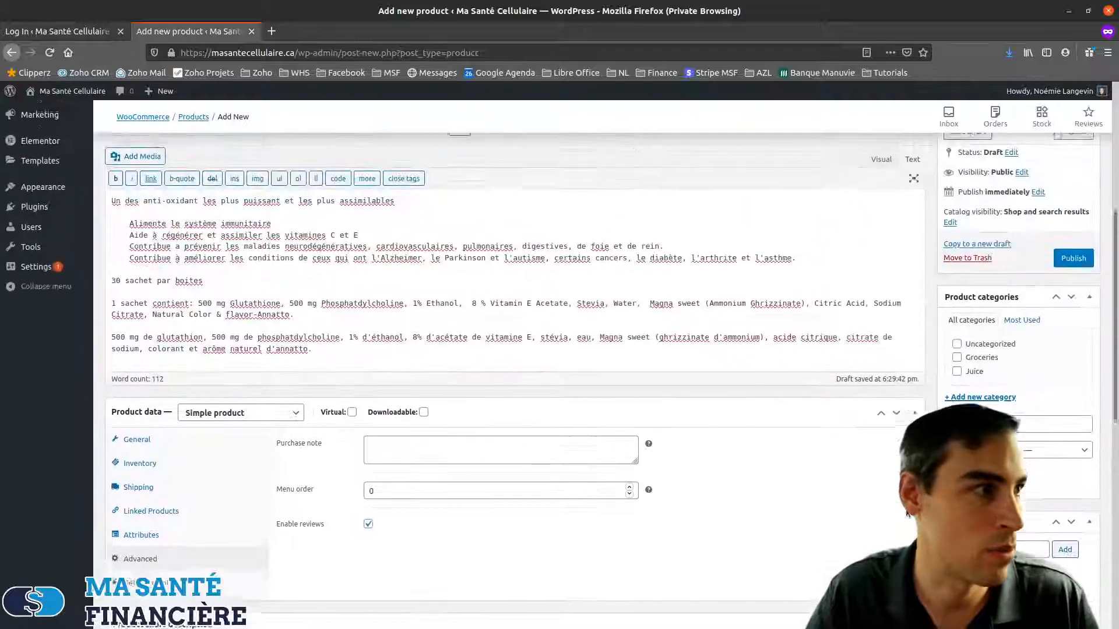
scroll(513, 326, down, 8)
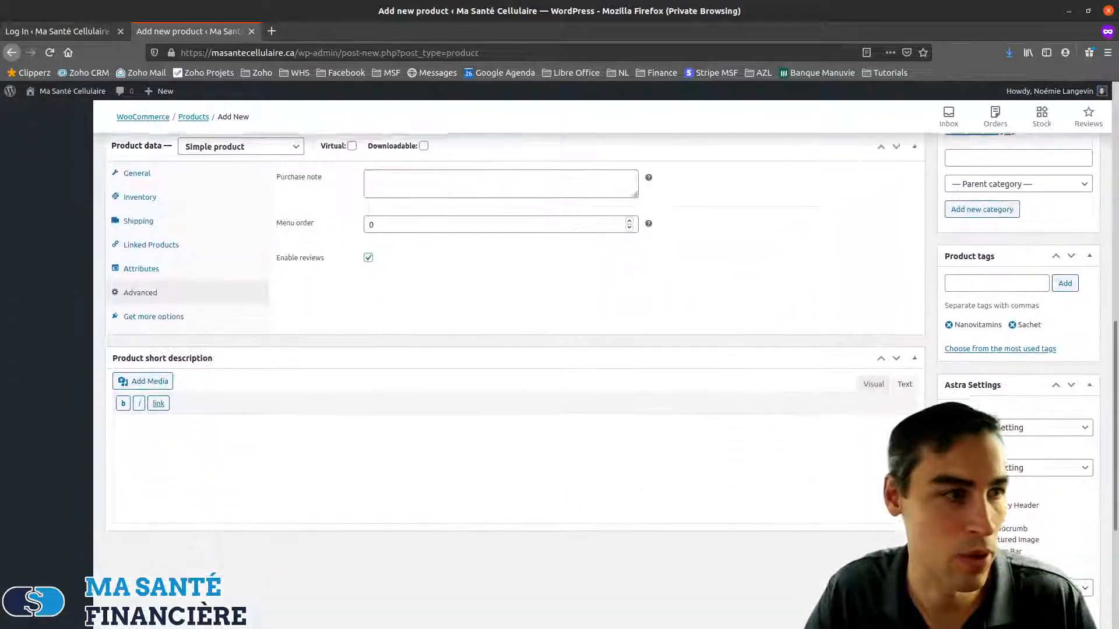
scroll(513, 326, up, 3)
scroll(656, 573, up, 4)
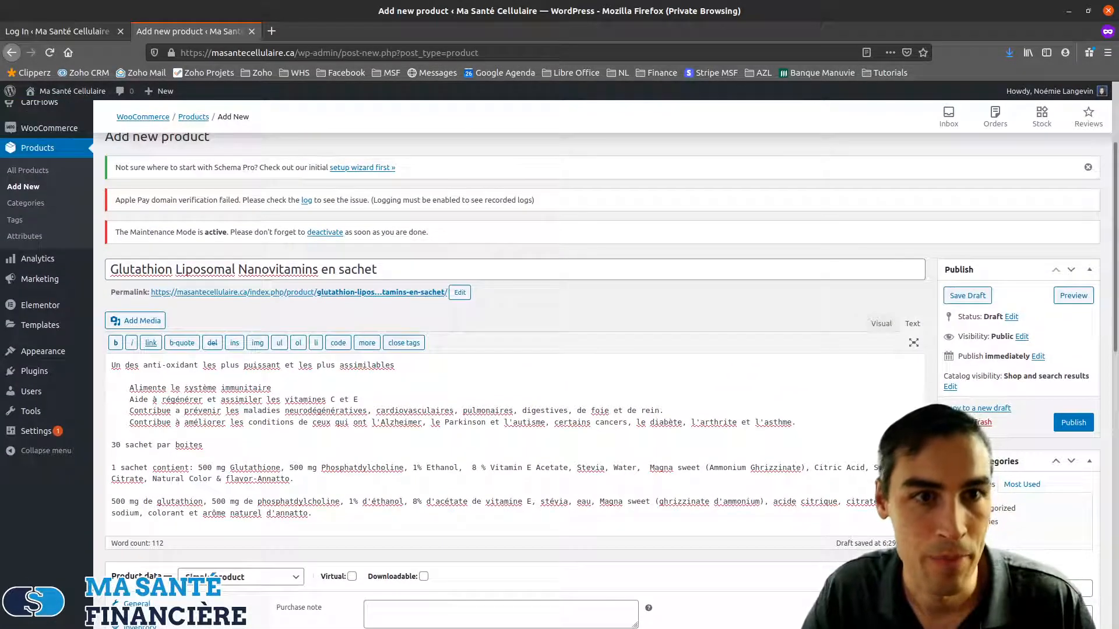
click(137, 321)
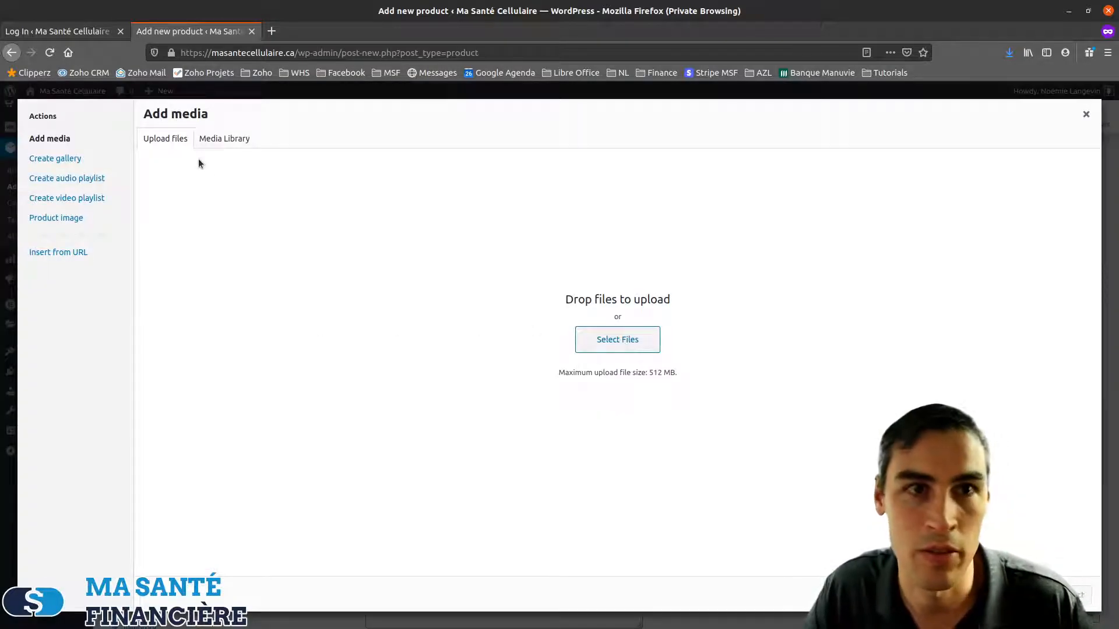
click(624, 342)
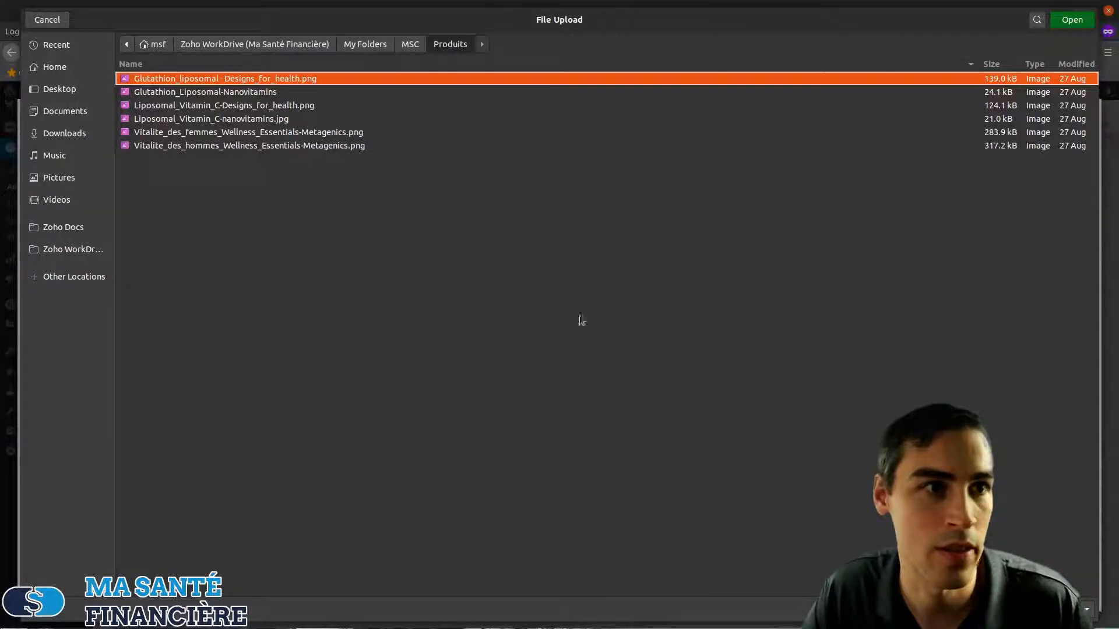
double_click(202, 93)
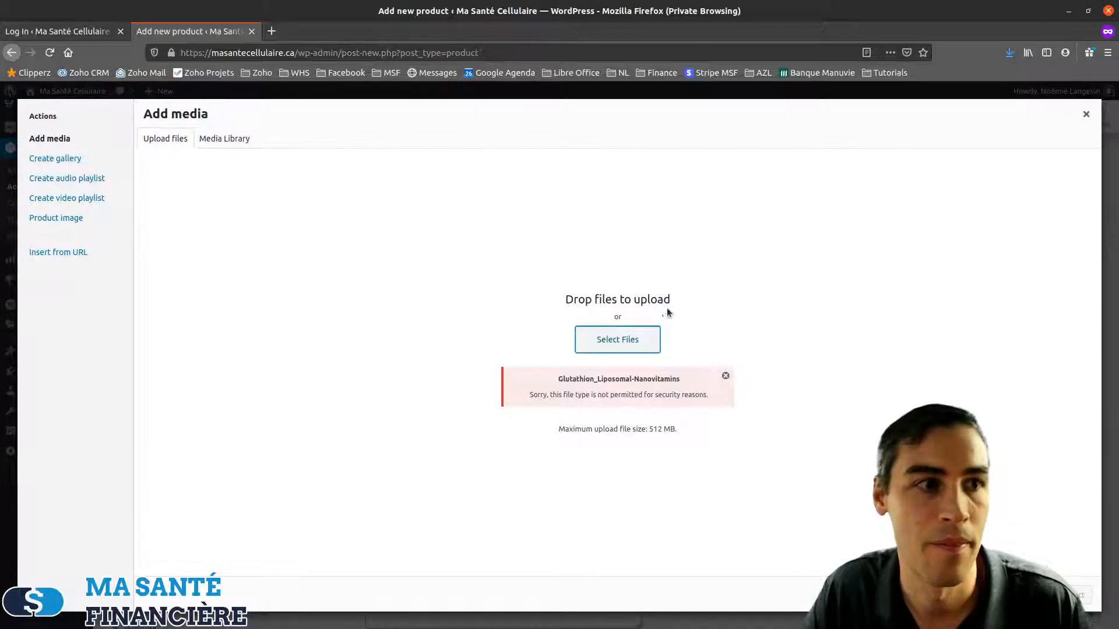
click(727, 376)
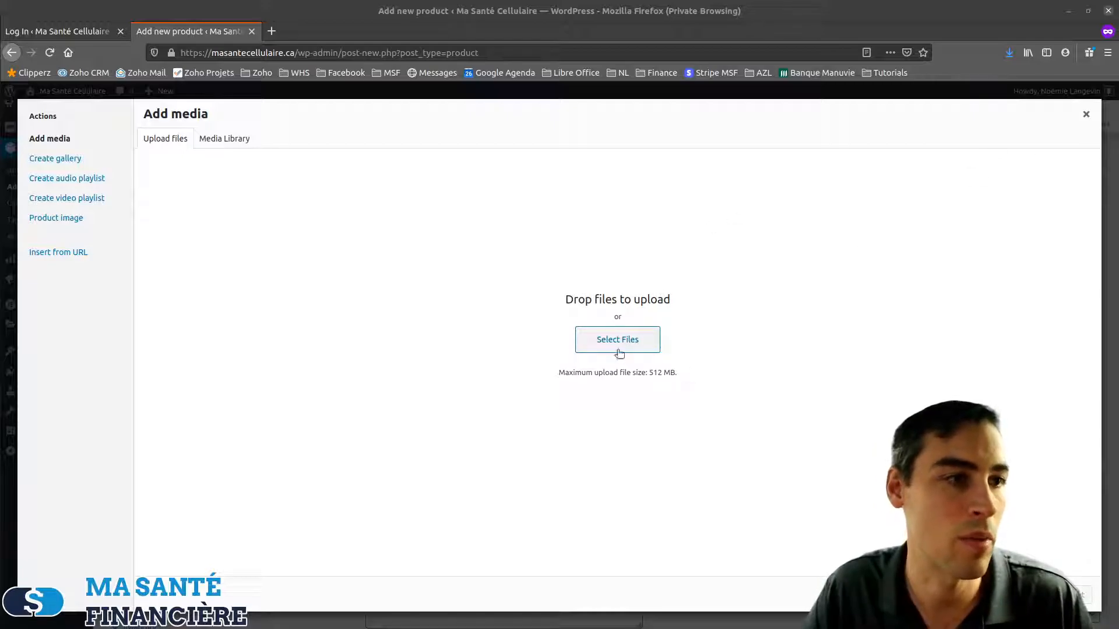
click(1086, 116)
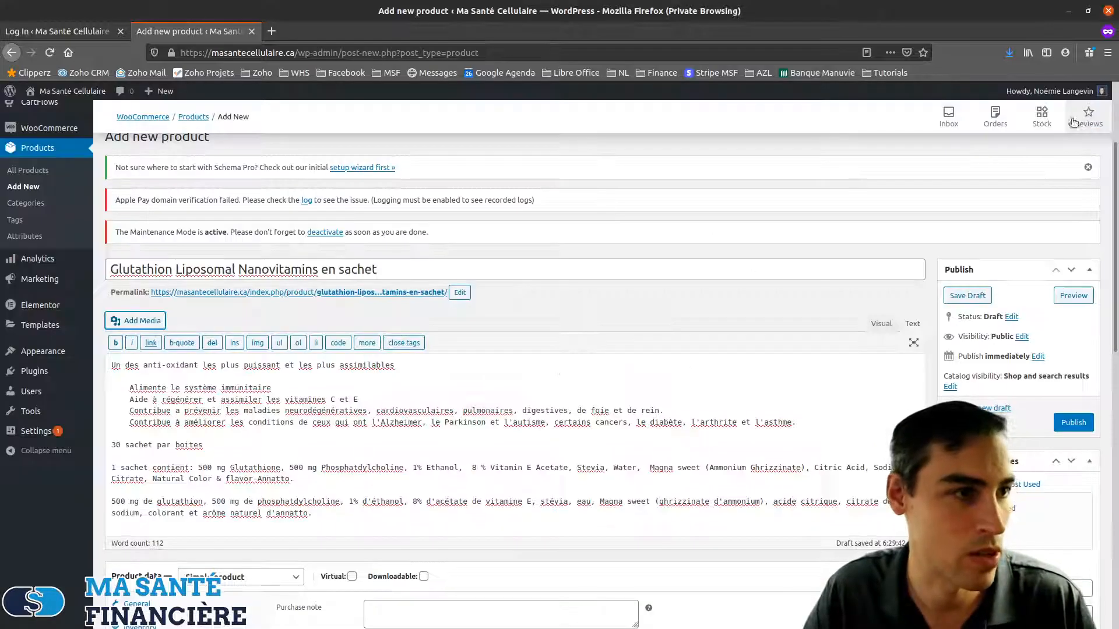
Step: Save the Glutathion Liposomal Nanovitamins en sachet product as a draft and publish it to the store
scroll(809, 457, down, 10)
scroll(705, 437, down, 3)
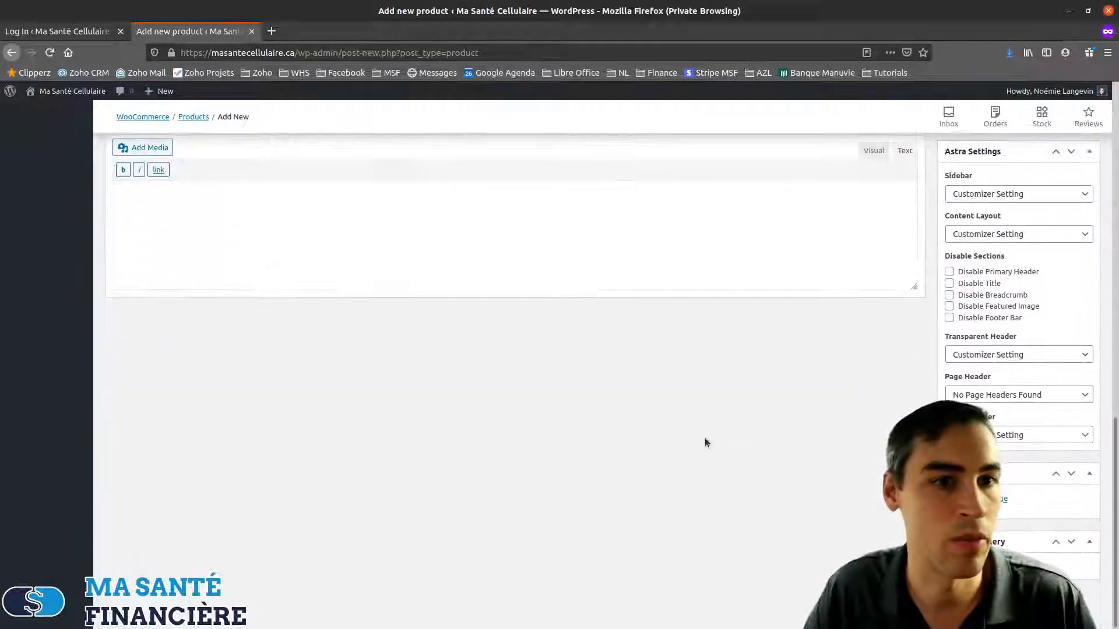
scroll(732, 446, up, 8)
scroll(732, 446, up, 5)
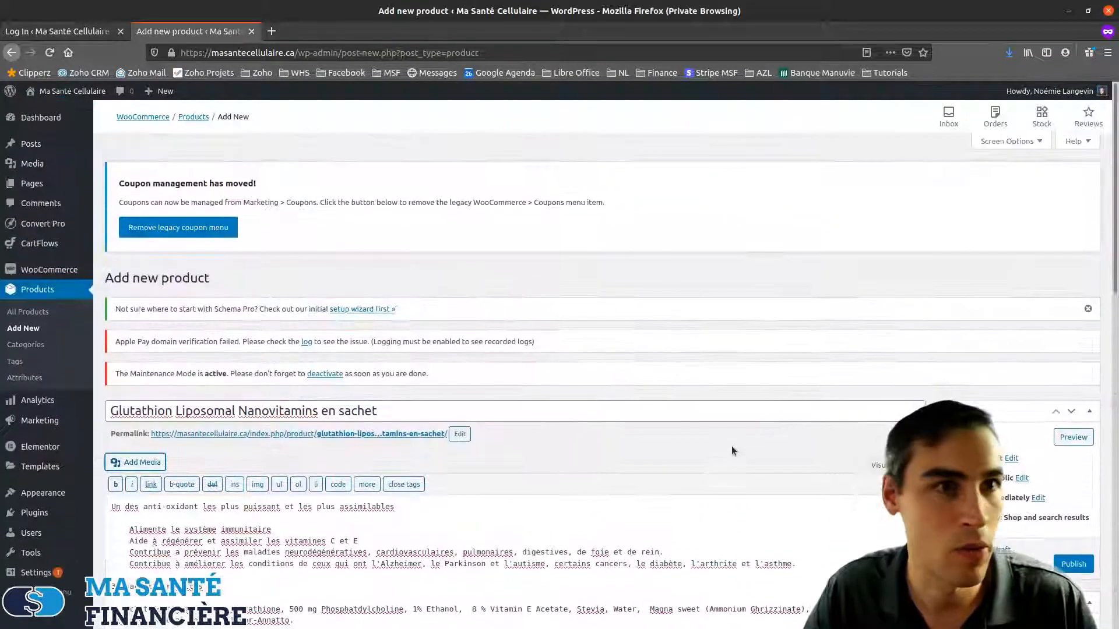
scroll(645, 437, down, 5)
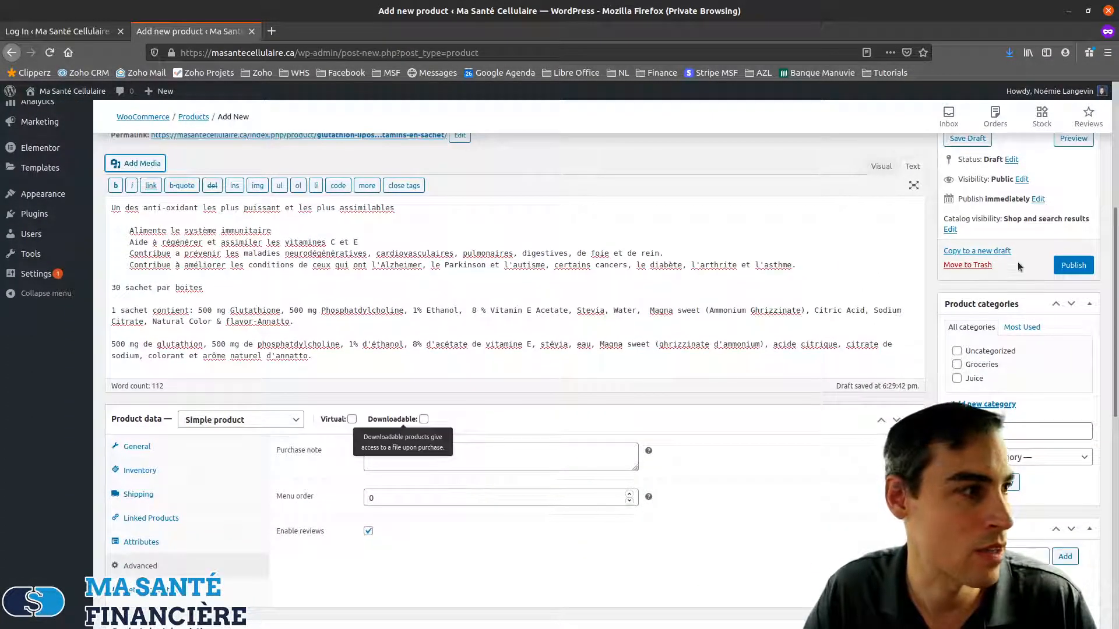
scroll(1019, 267, up, 2)
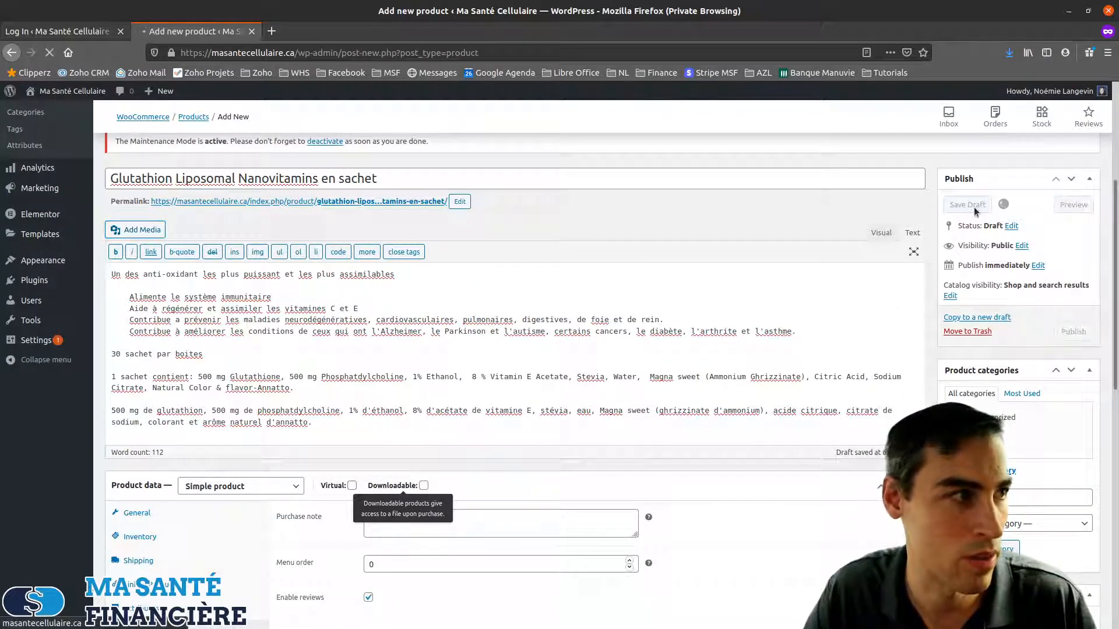
click(974, 207)
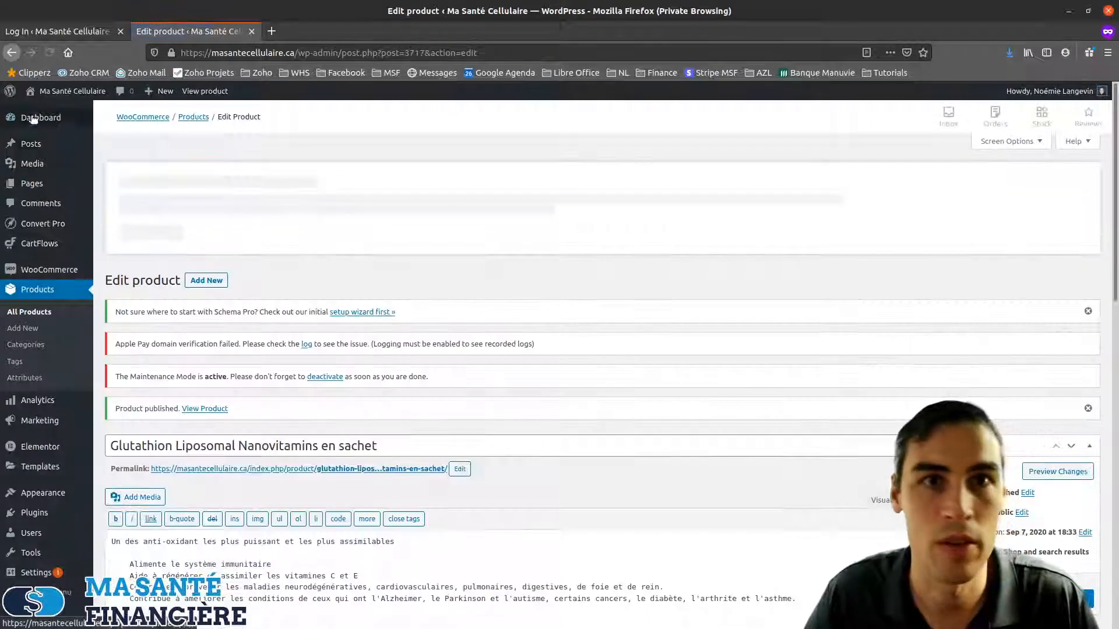
Step: Visit the public storefront and look through the All Products page for the new Glutathion Liposomal Nanovitamins en sachet product
click(368, 313)
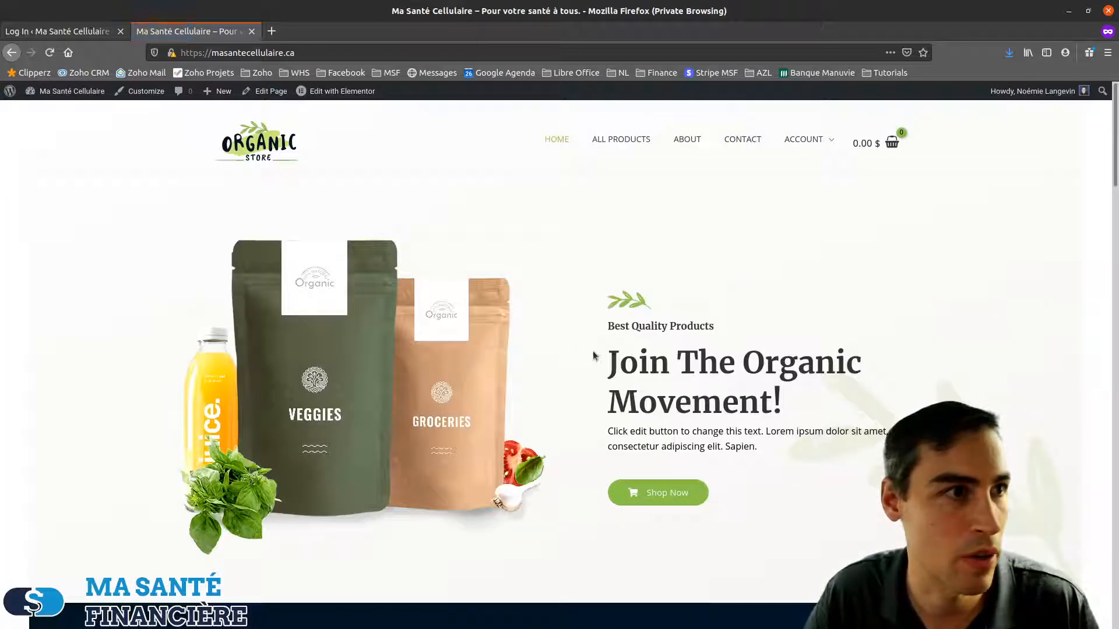
click(621, 145)
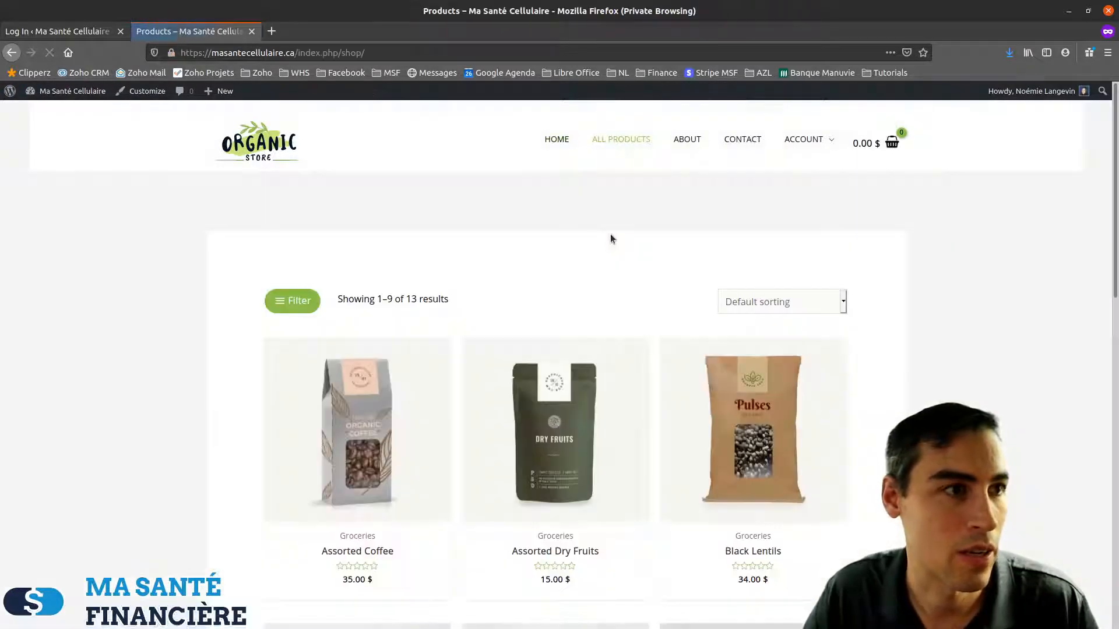
scroll(505, 340, down, 13)
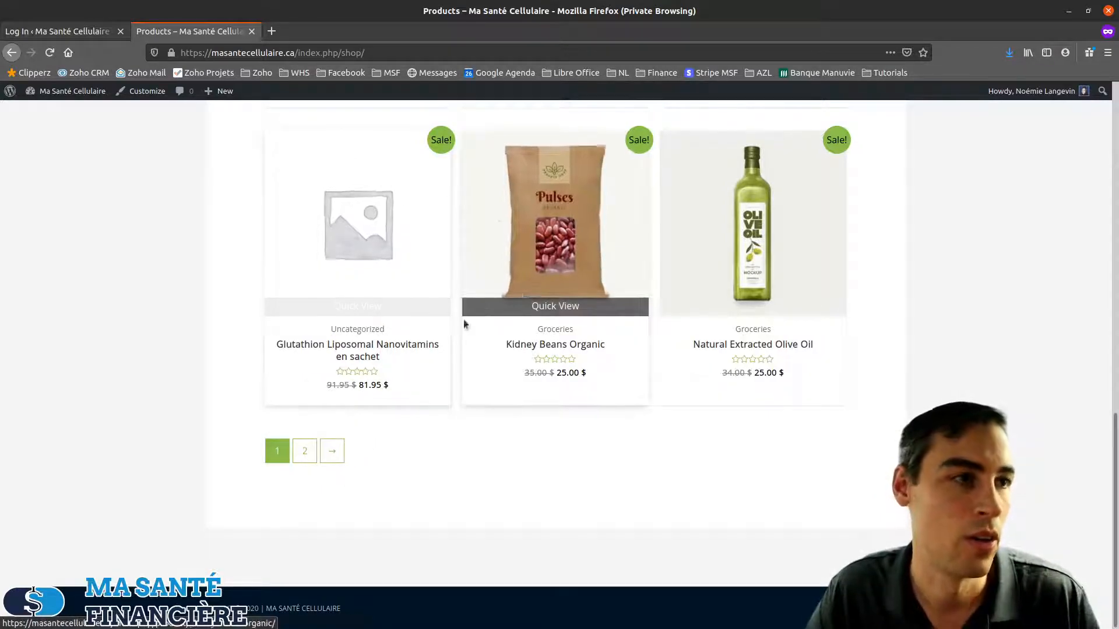
scroll(370, 419, up, 3)
scroll(371, 419, up, 3)
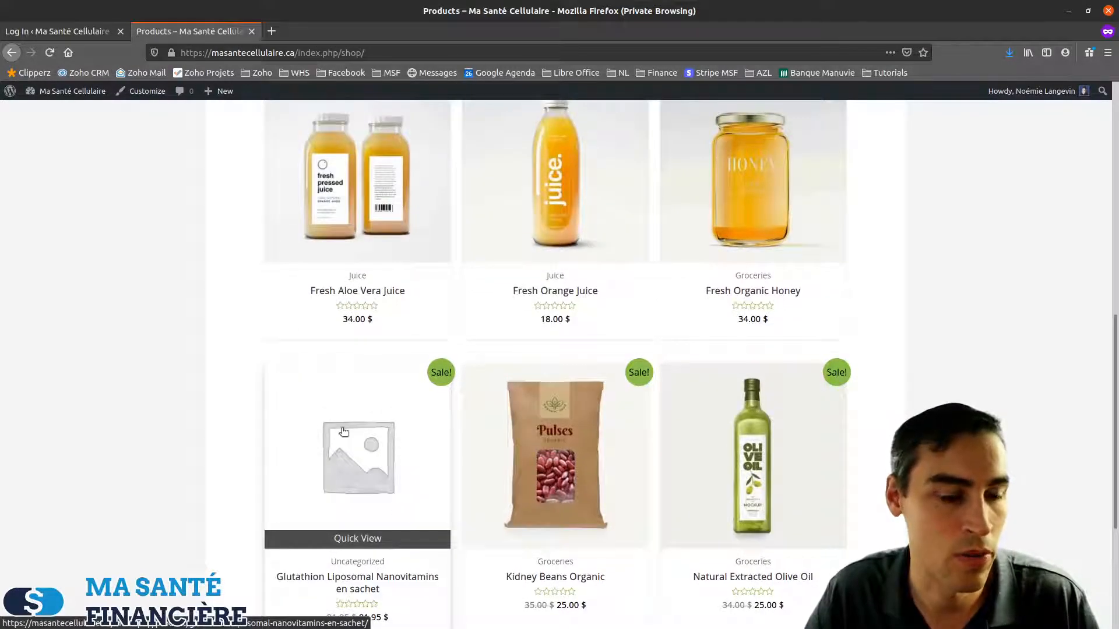
scroll(352, 448, down, 3)
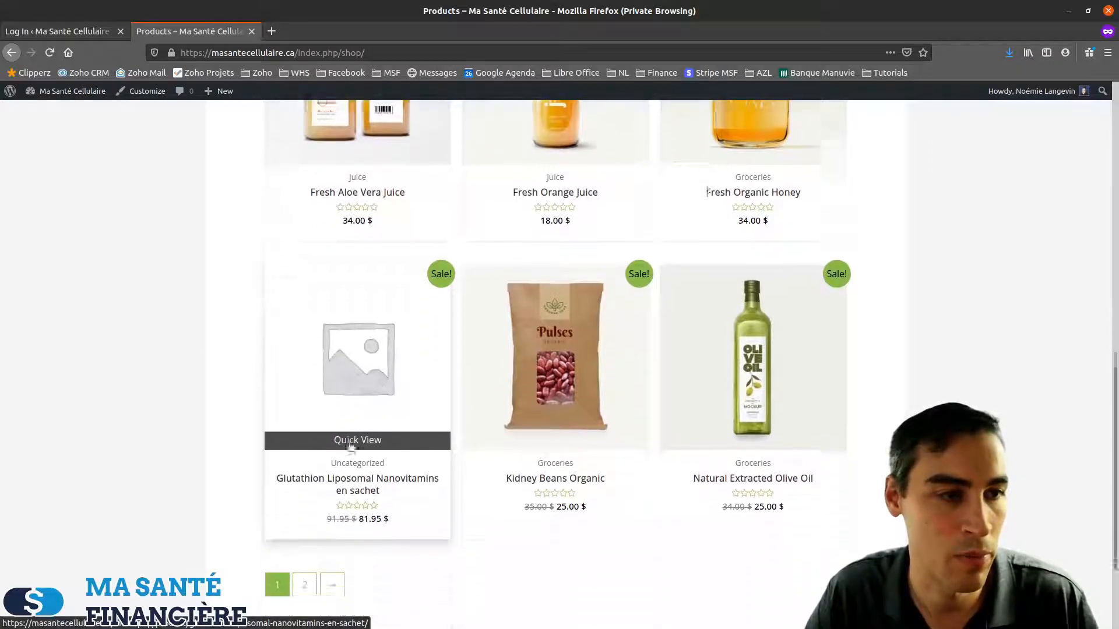
scroll(351, 446, up, 8)
scroll(350, 445, up, 5)
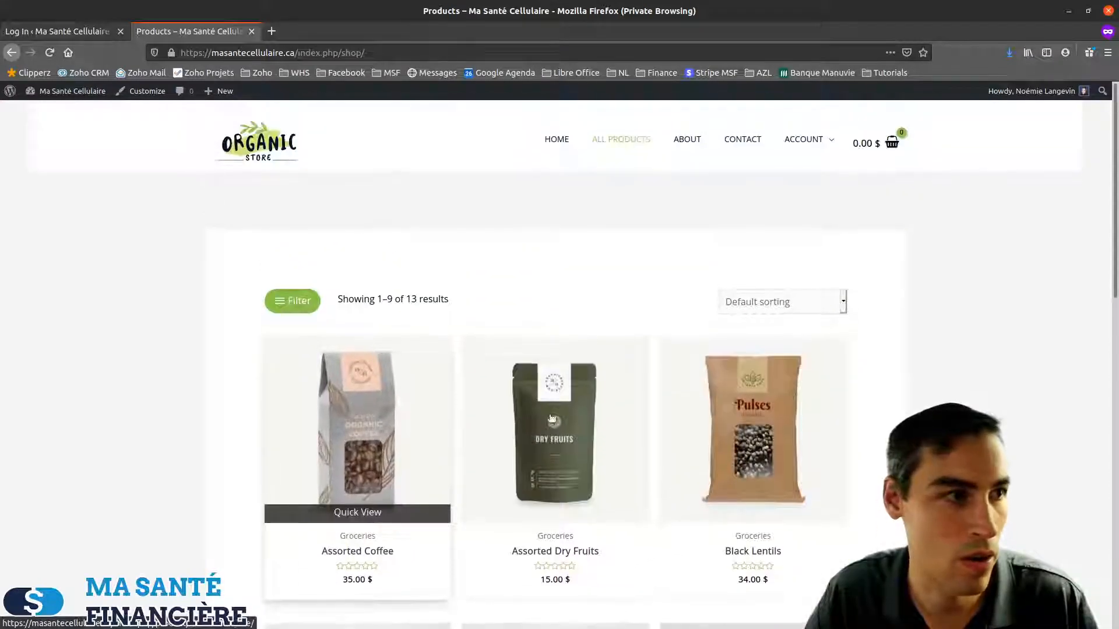
Step: Sort the shop's products by latest, and check the store's off-canvas filters before closing them again
click(836, 302)
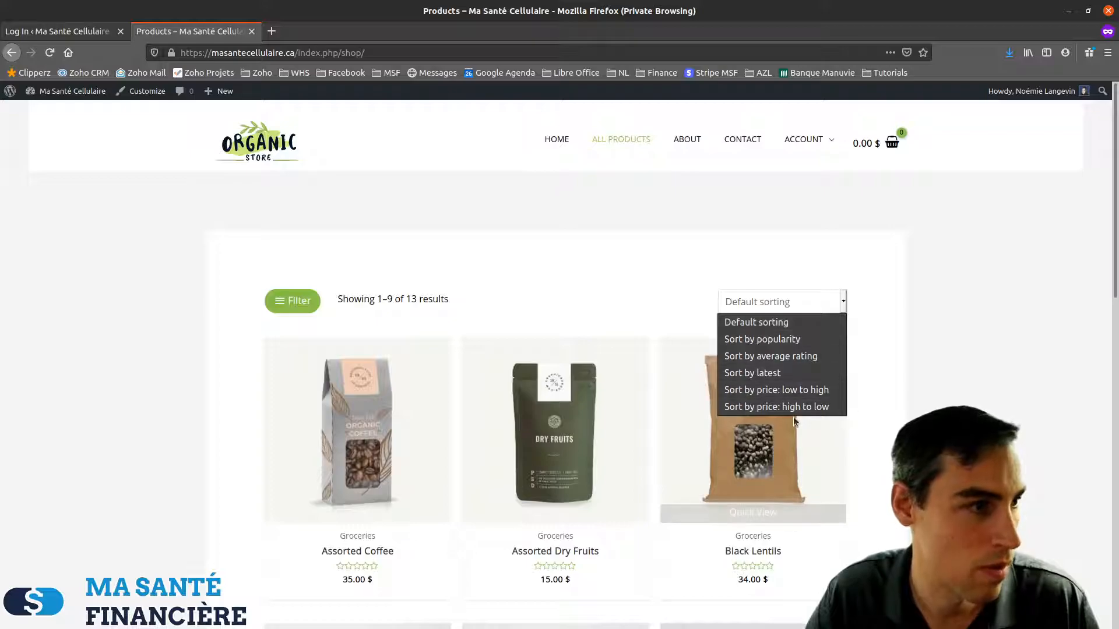
click(809, 375)
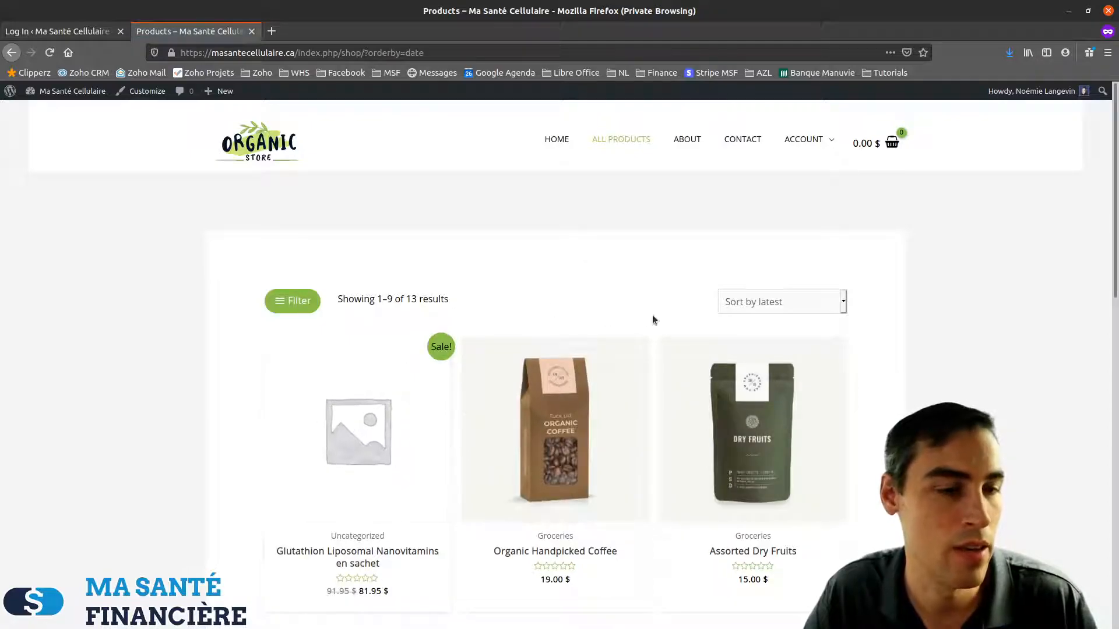
click(283, 313)
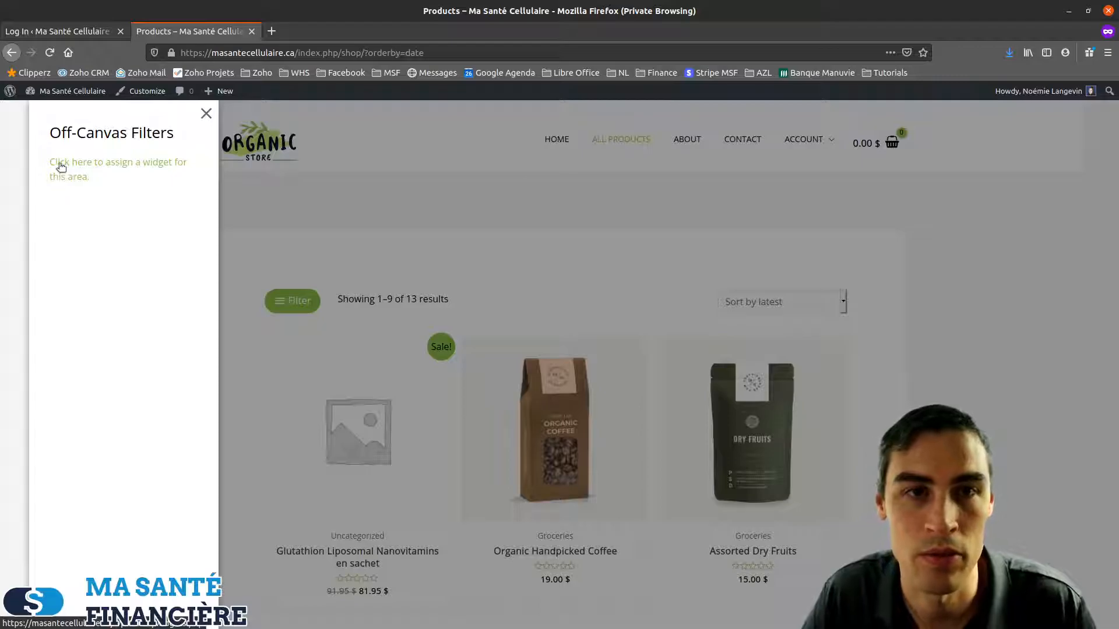
click(206, 114)
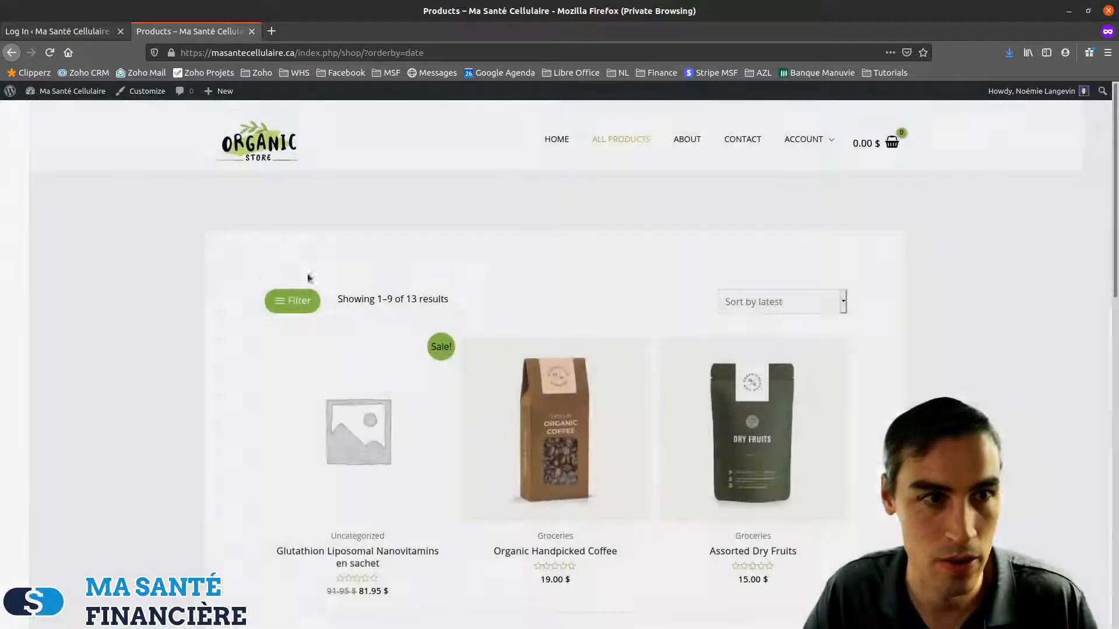
Step: Open the Glutathion Liposomal Nanovitamins en sachet product page and review its price, SKU, category, tags and description text
scroll(480, 537, down, 3)
scroll(479, 537, down, 6)
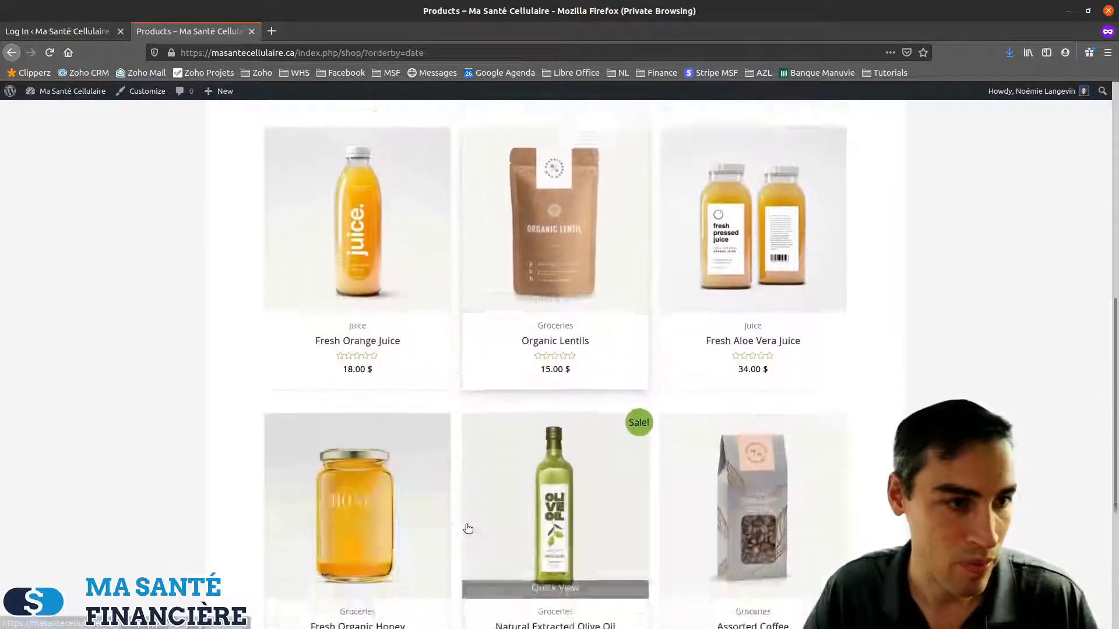
scroll(467, 507, up, 8)
click(364, 330)
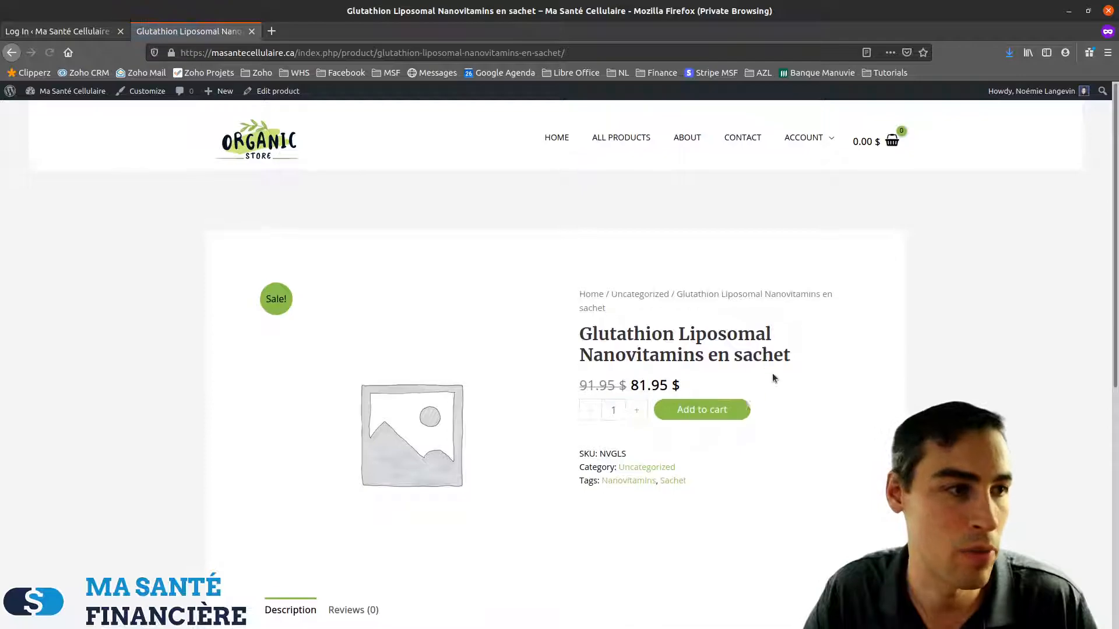
scroll(566, 397, down, 5)
drag(265, 272, 433, 452)
scroll(407, 378, up, 3)
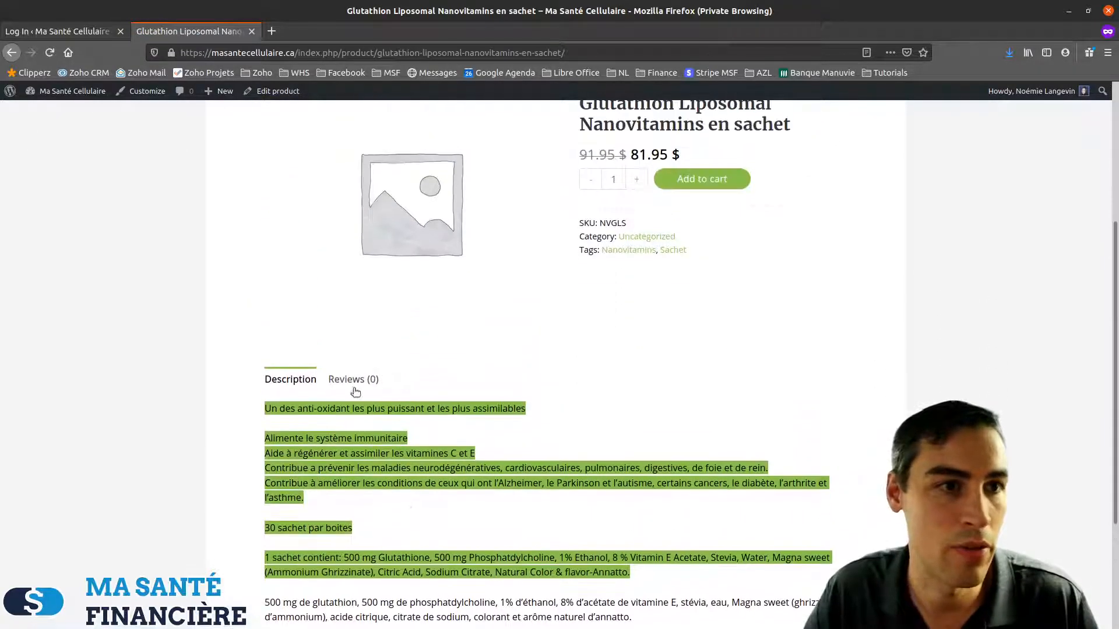
scroll(588, 501, up, 2)
Step: Follow the product's Nanovitamins tag and review the products listed under it
click(621, 353)
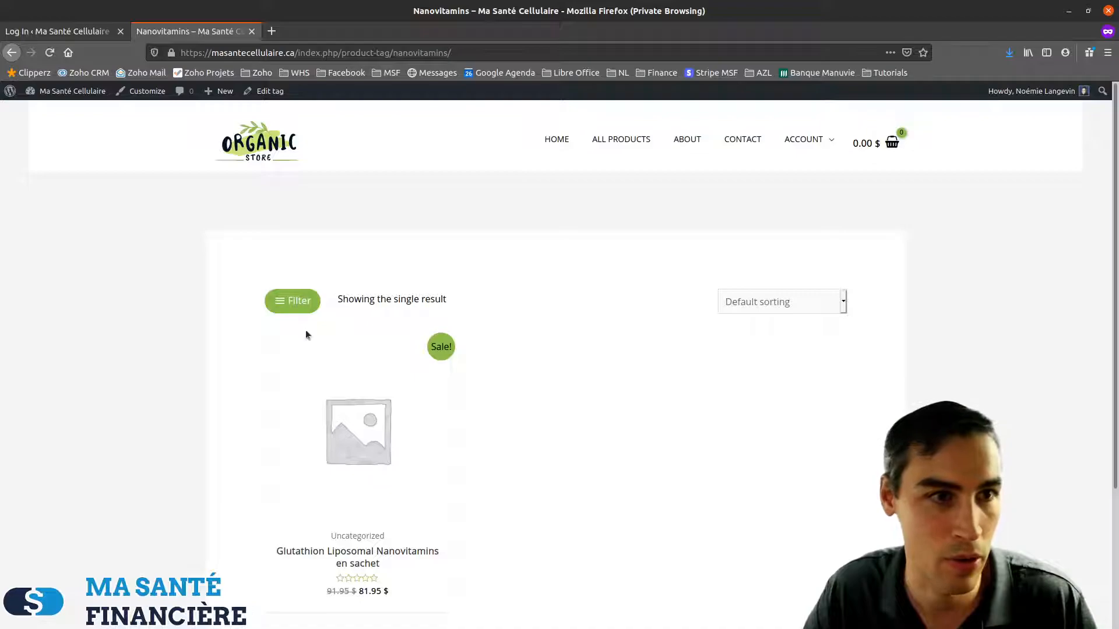
scroll(490, 431, down, 3)
scroll(491, 431, up, 3)
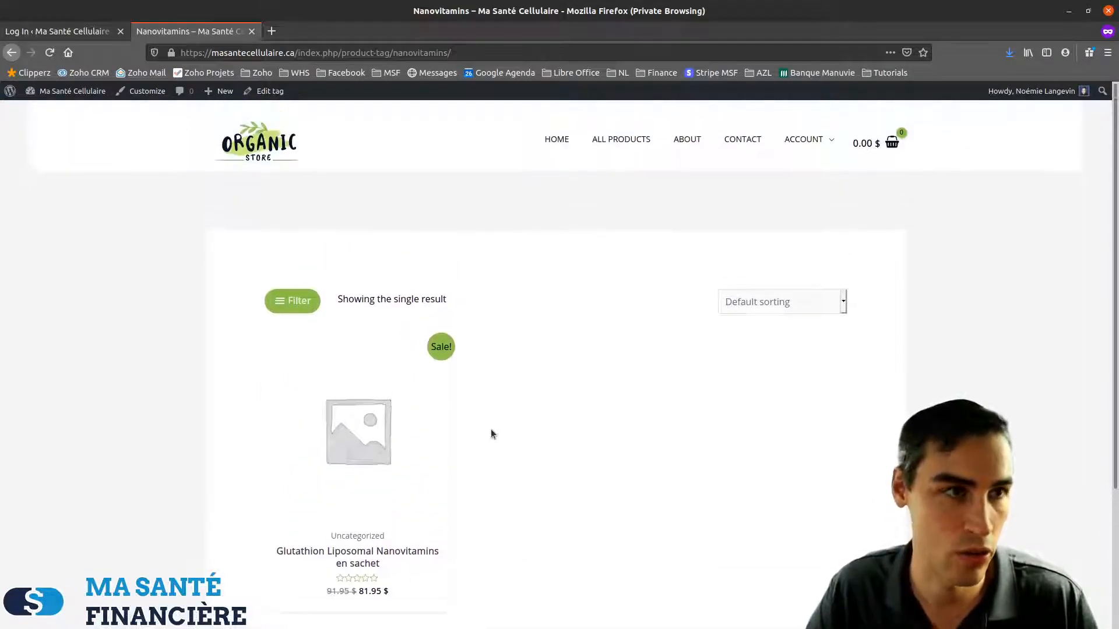